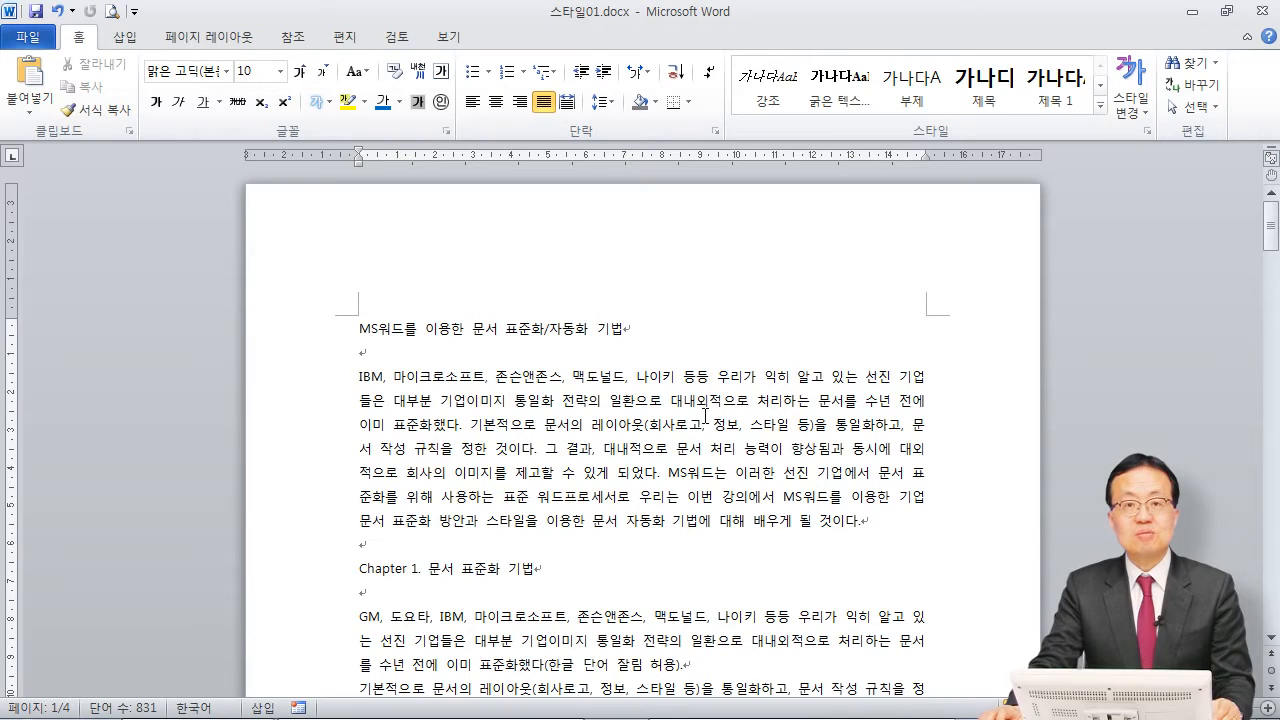
scroll(705, 415, "down", 2)
scroll(703, 415, "up", 1)
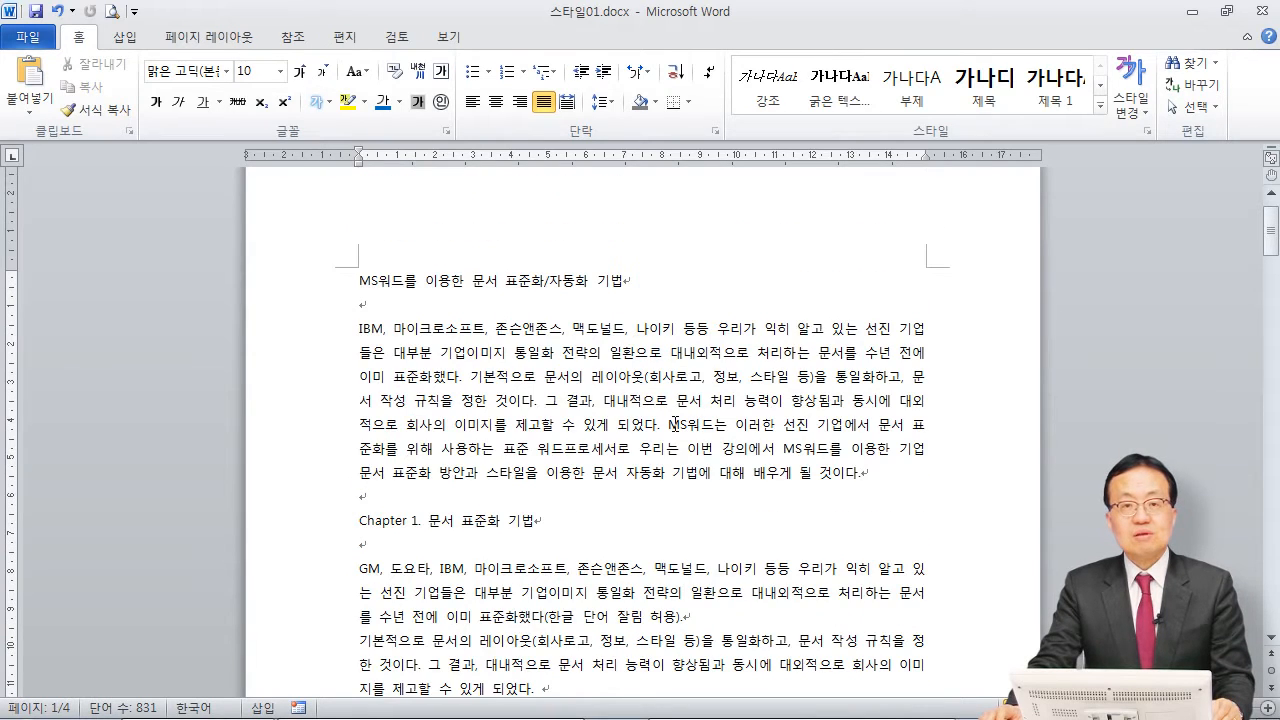
scroll(707, 436, "down", 1)
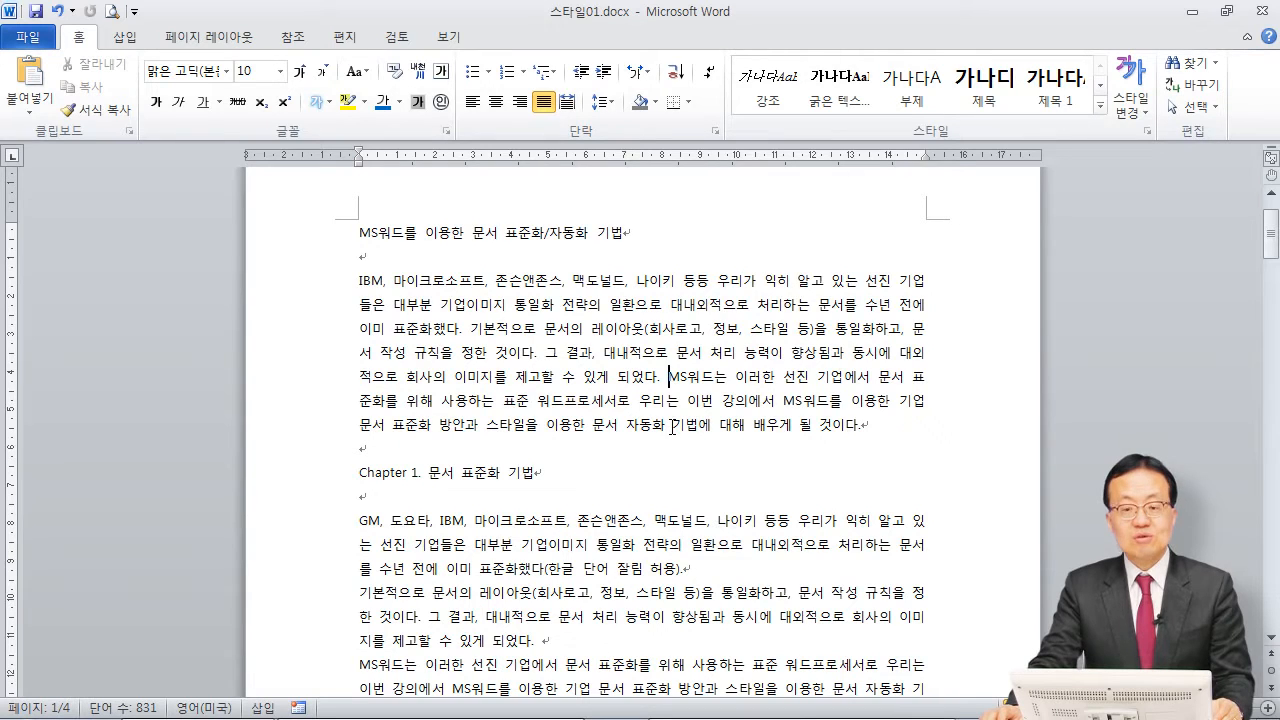
scroll(672, 427, "down", 3)
scroll(675, 427, "up", 2)
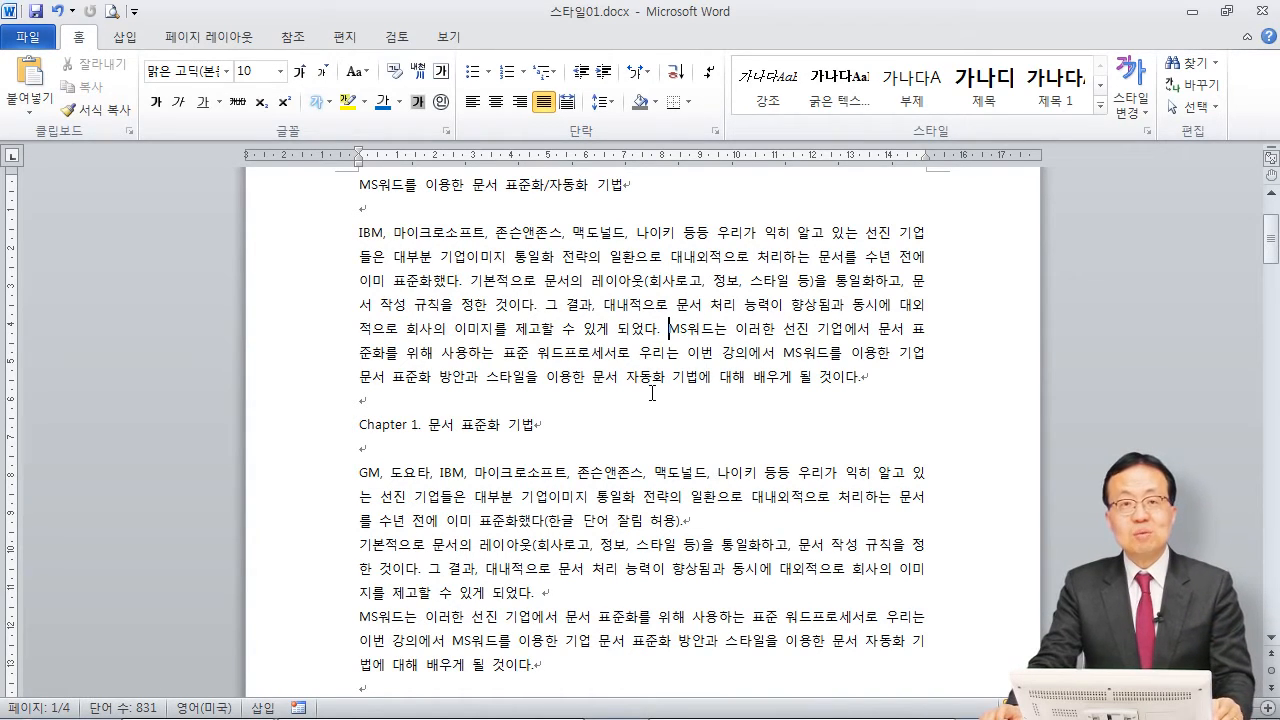
scroll(658, 393, "up", 2)
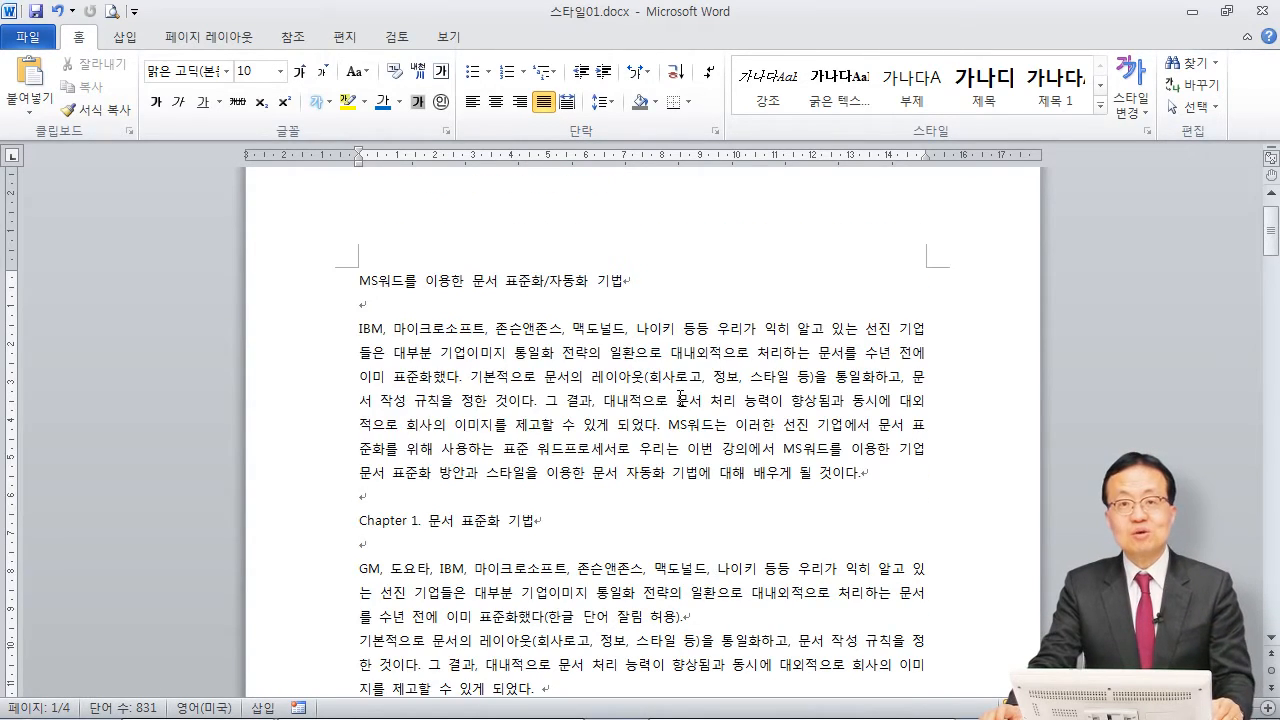
Step: Apply the 제목 style to the document's title line and the 제목 1 style to the heading "Chapter 1. 문서 표준화 기법"
left_click(614, 327)
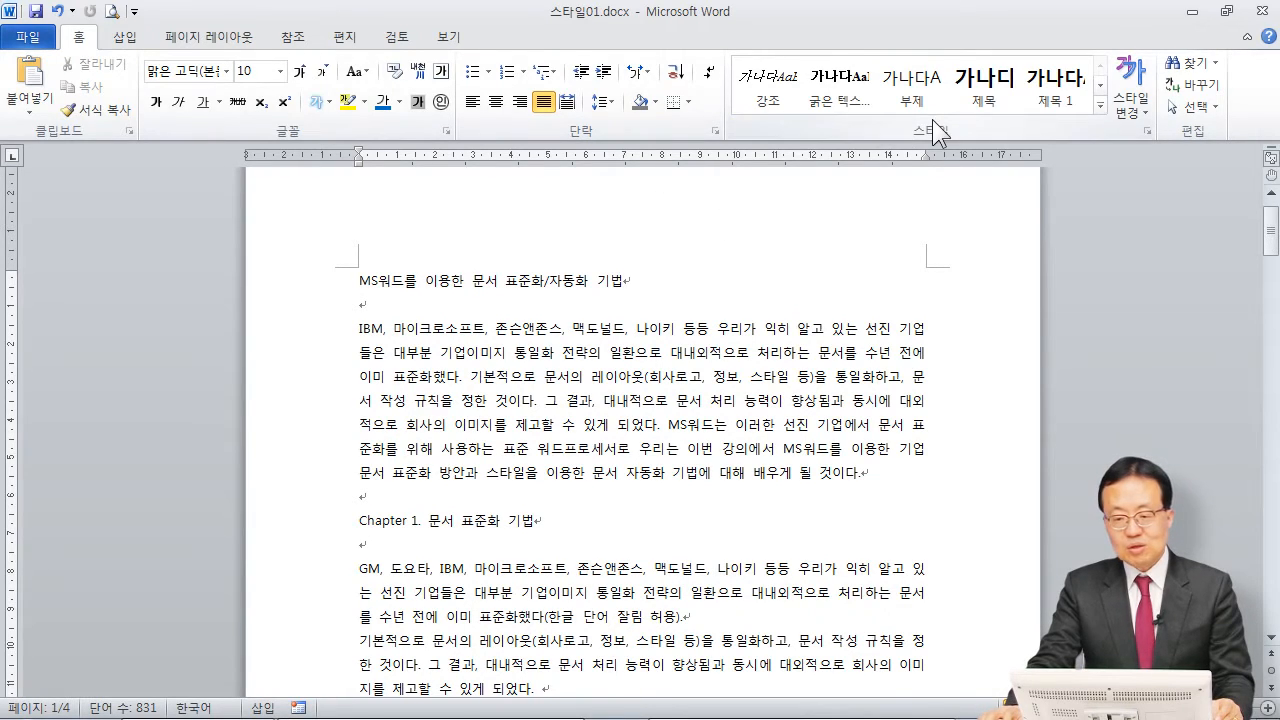
left_click(985, 100)
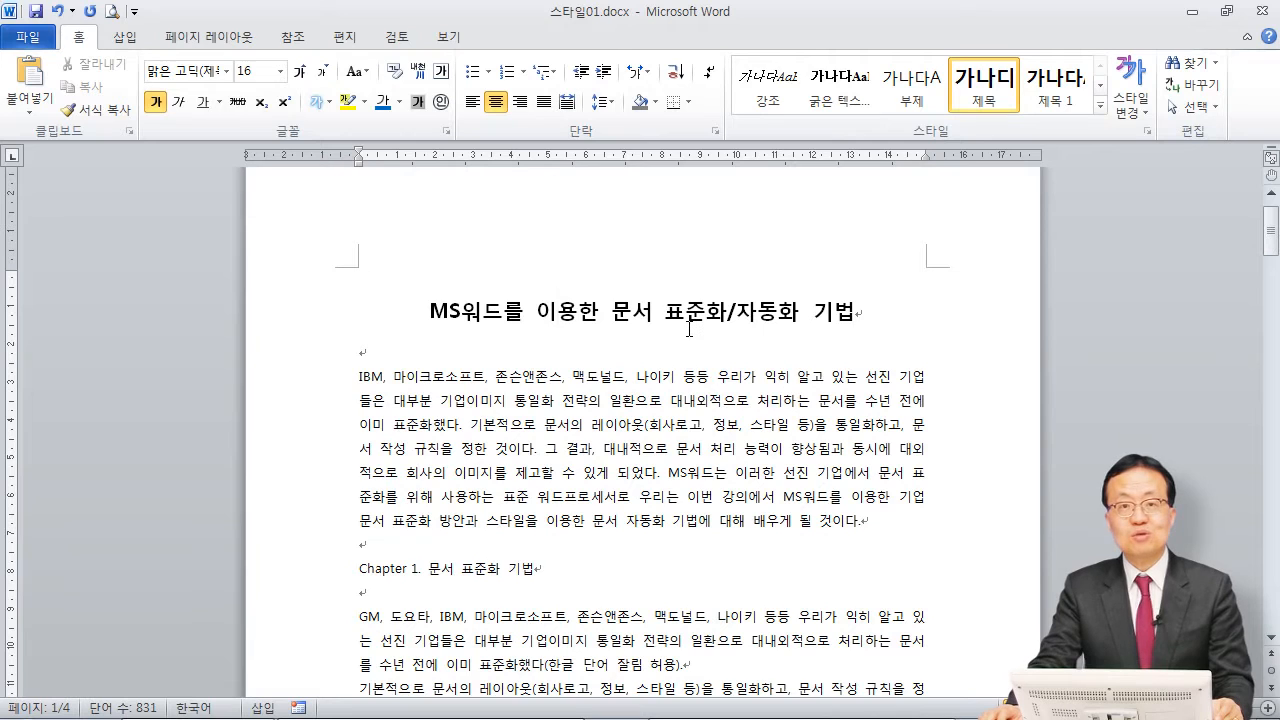
scroll(689, 331, "down", 2)
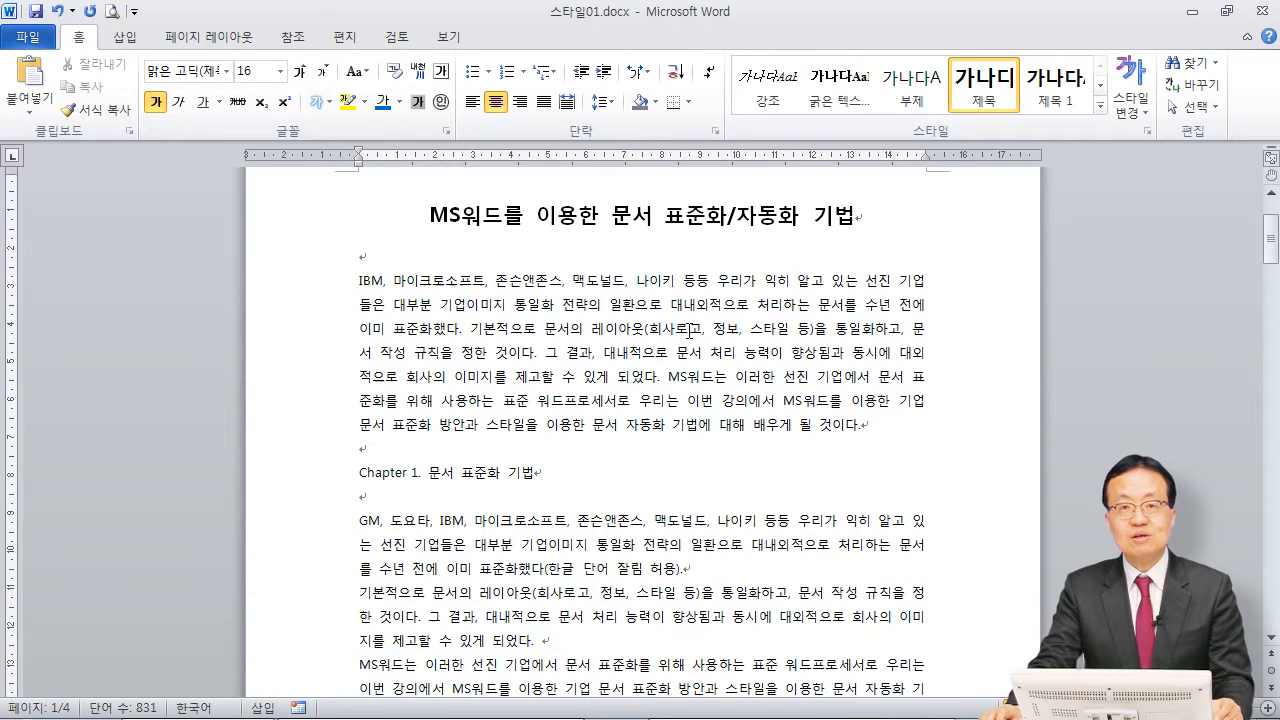
left_click(457, 474)
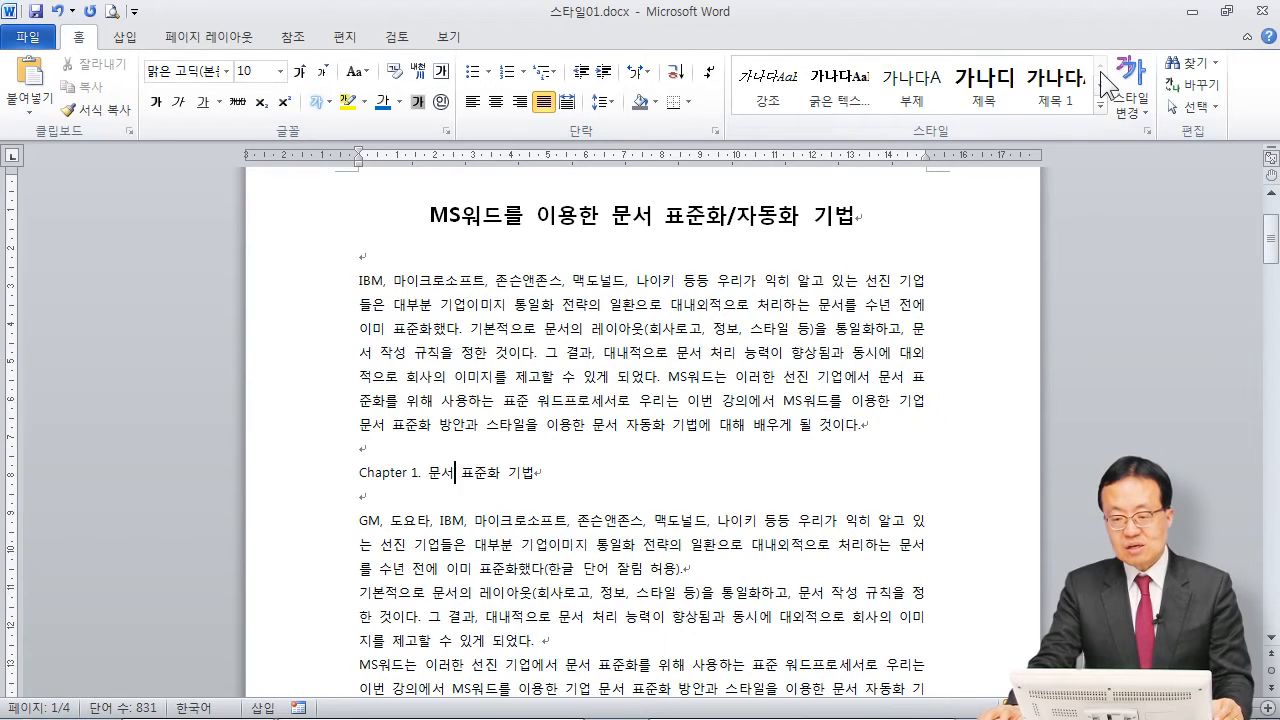
left_click(1057, 95)
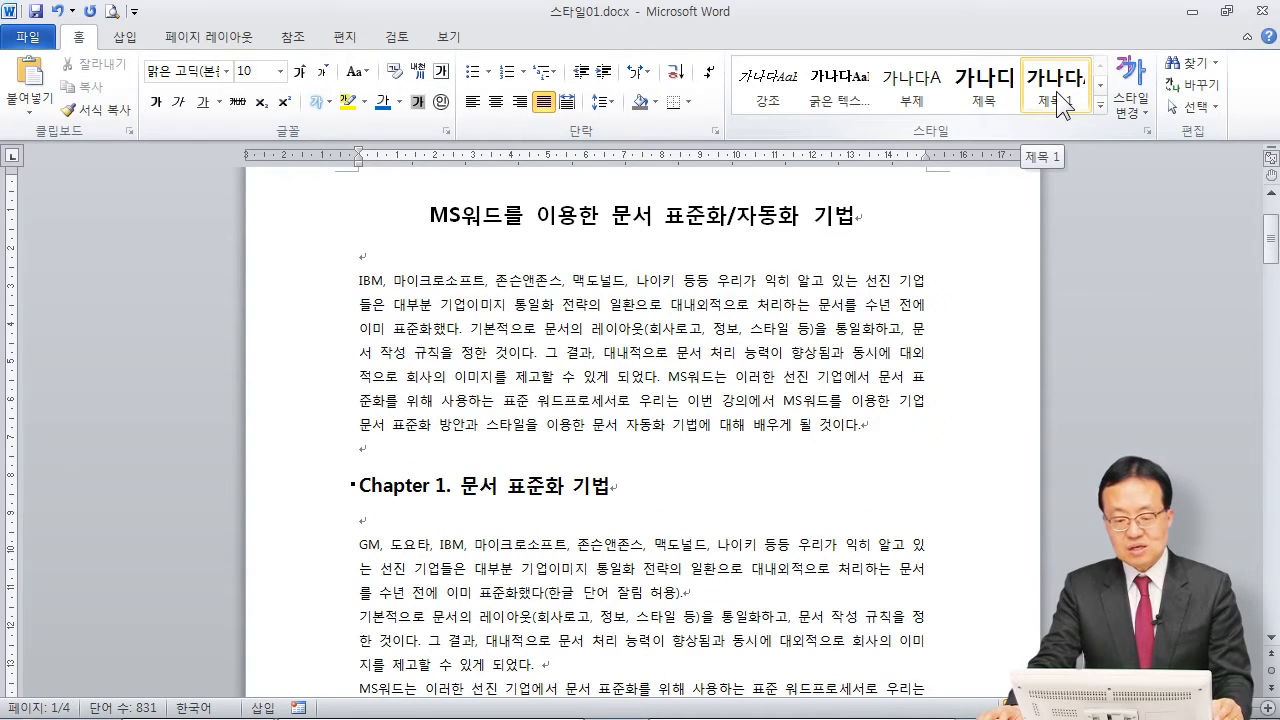
Step: Apply the 제목 2 style to the headings "1.1 Documentation이 필요한 이유" and "1.2 레이아웃상의 주의점"
scroll(614, 538, "down", 4)
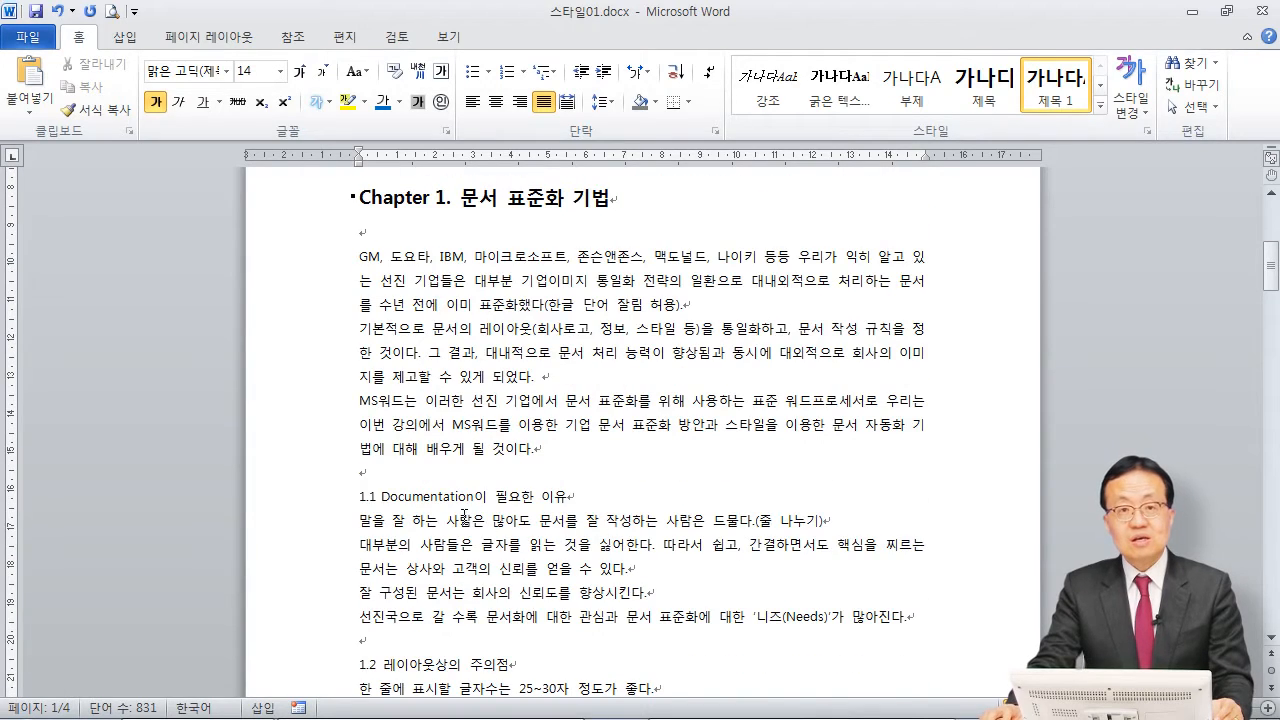
scroll(433, 488, "down", 1)
left_click(441, 455)
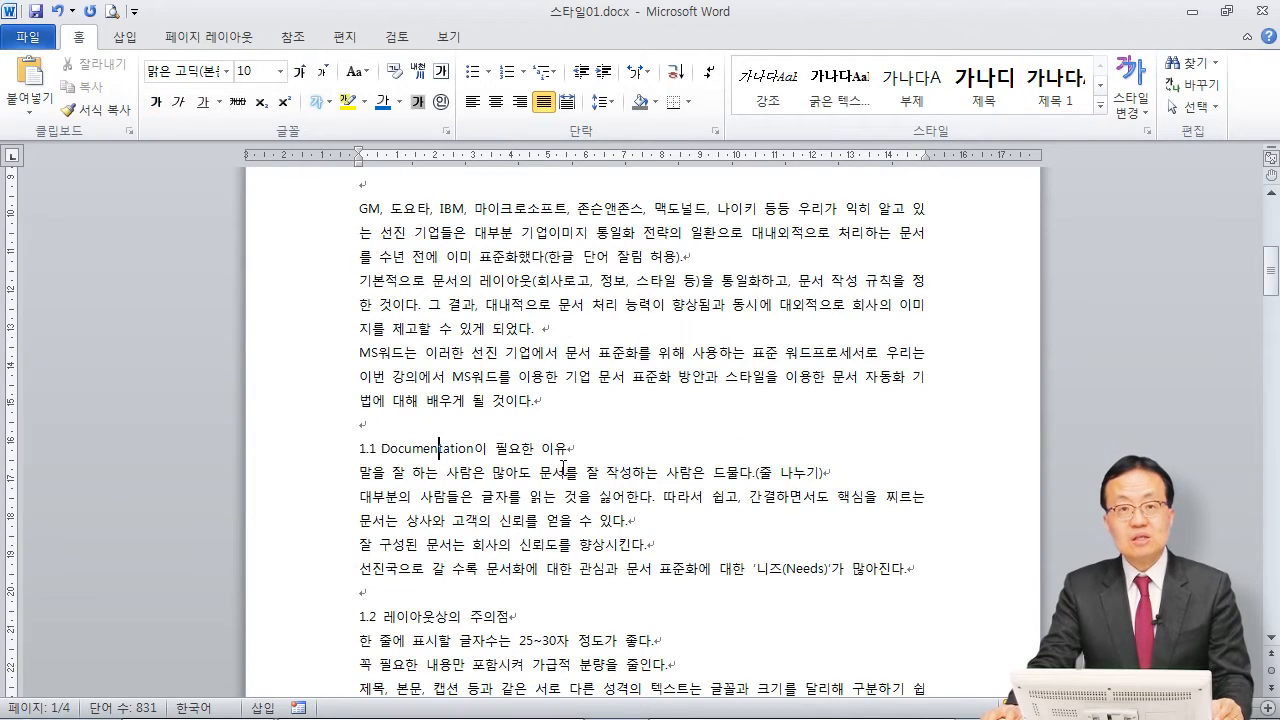
left_click(1098, 107)
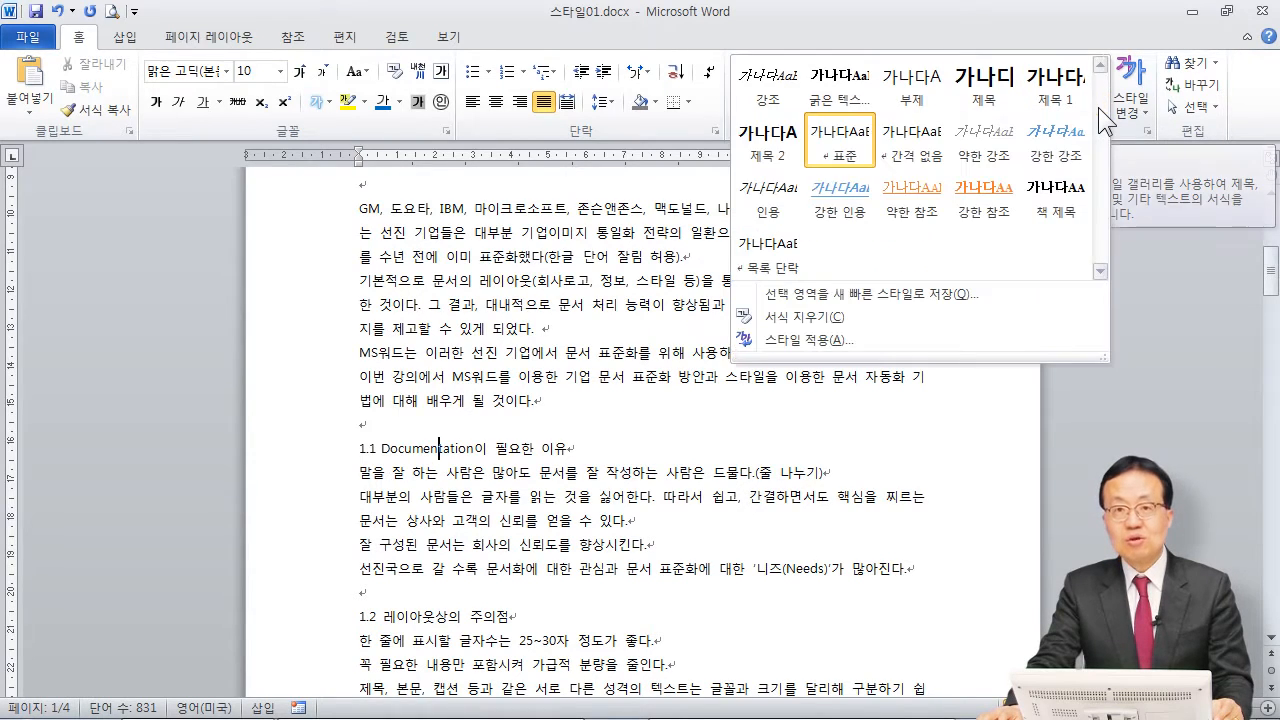
left_click(763, 160)
scroll(573, 620, "down", 1)
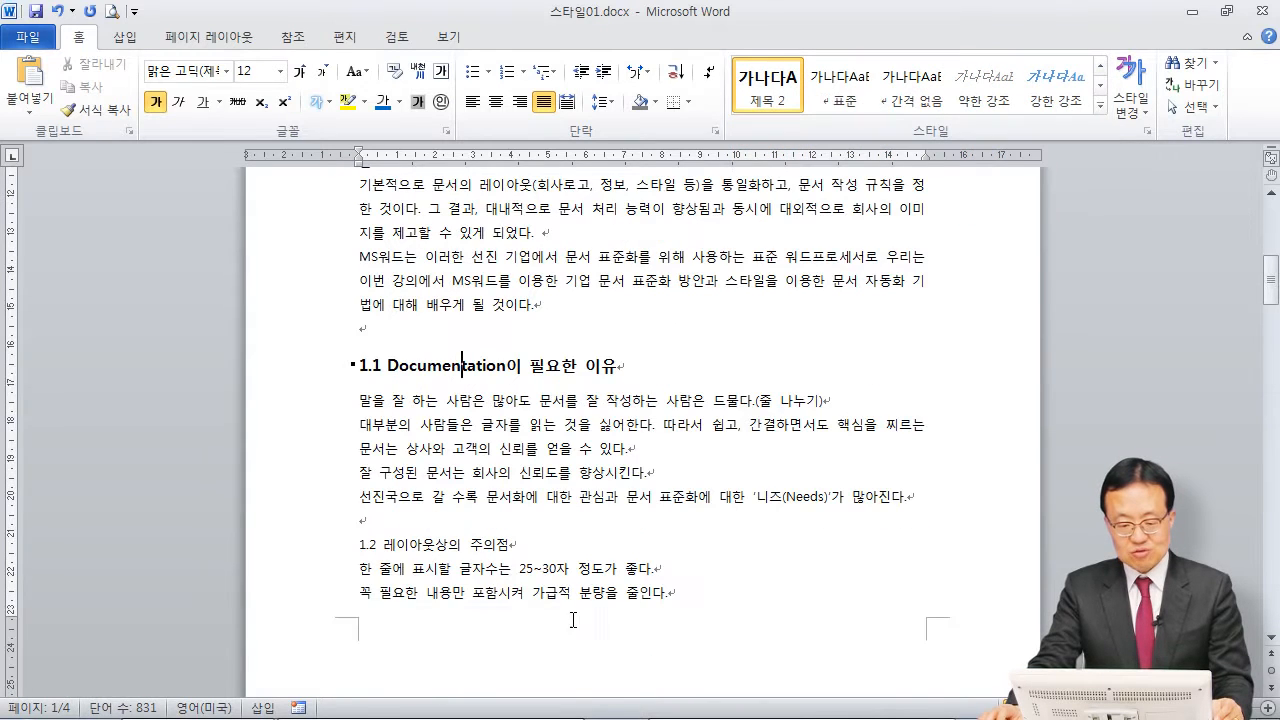
left_click(483, 545)
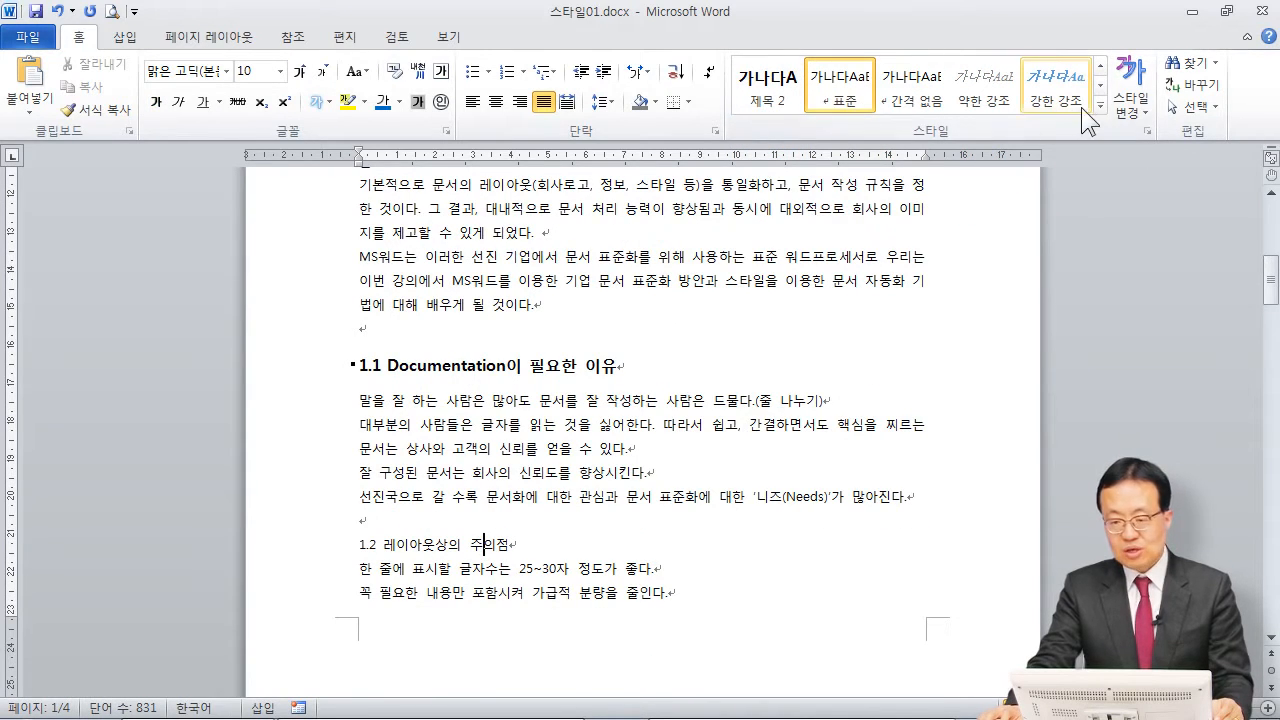
left_click(774, 100)
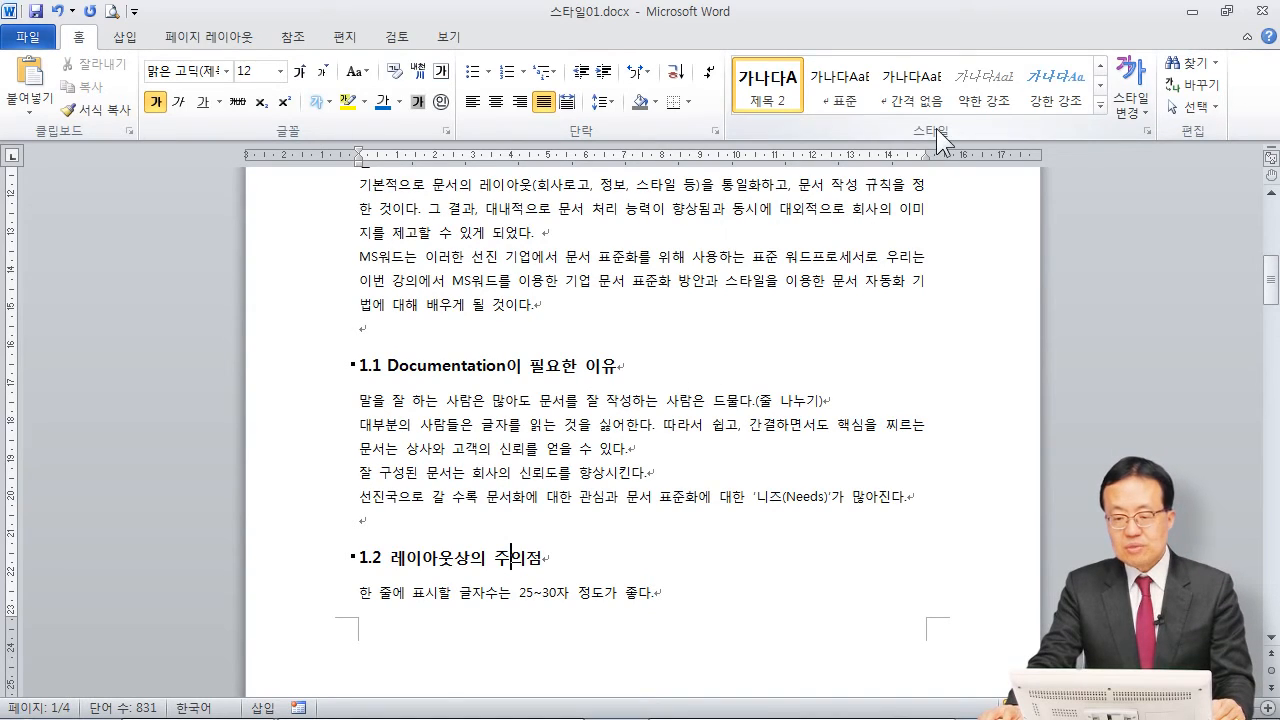
Step: Display the full styles list beside the document and apply the 제목 2 style to the heading "1.3 교정과 교열"
left_click(1147, 131)
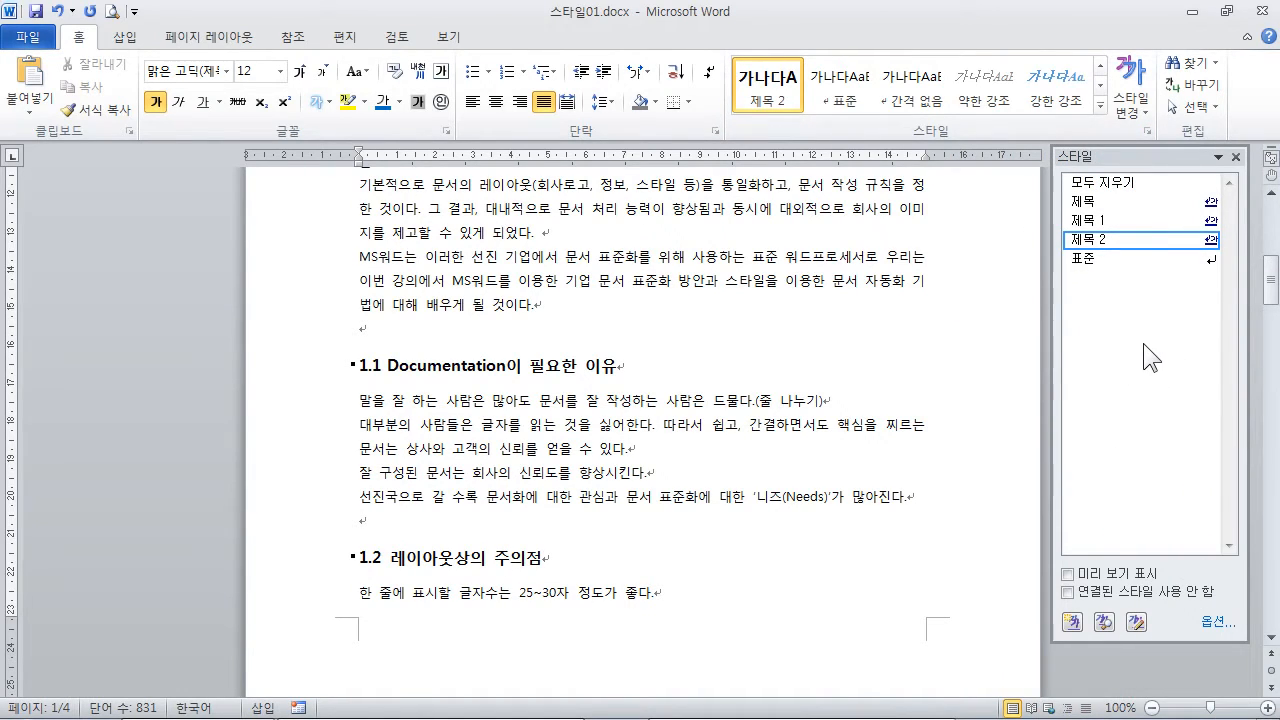
scroll(651, 447, "down", 2)
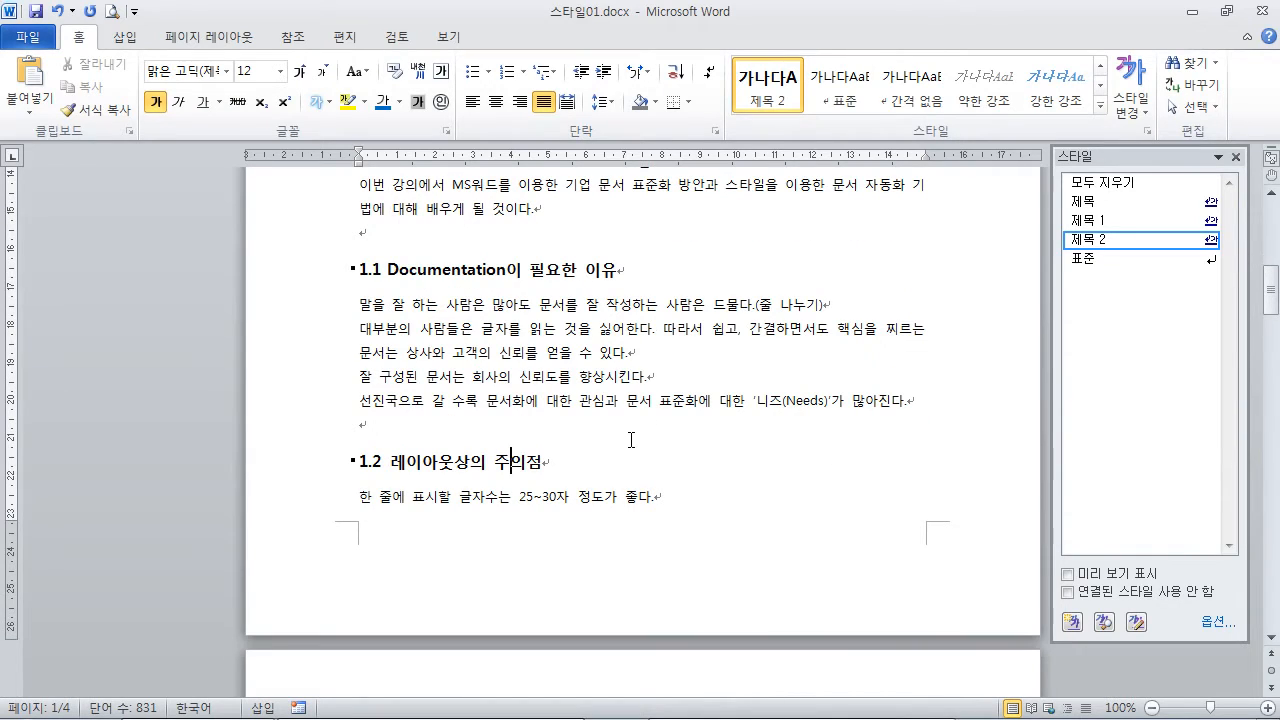
scroll(742, 473, "down", 10)
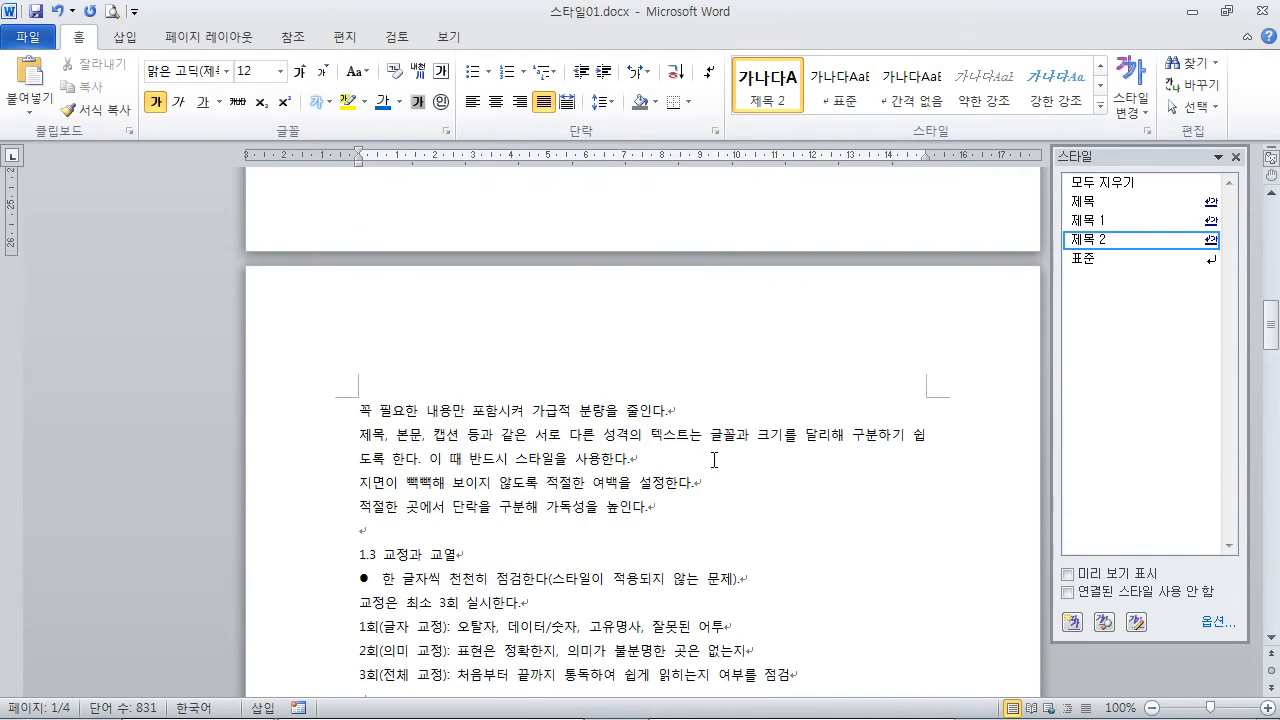
scroll(713, 459, "down", 1)
left_click(443, 362)
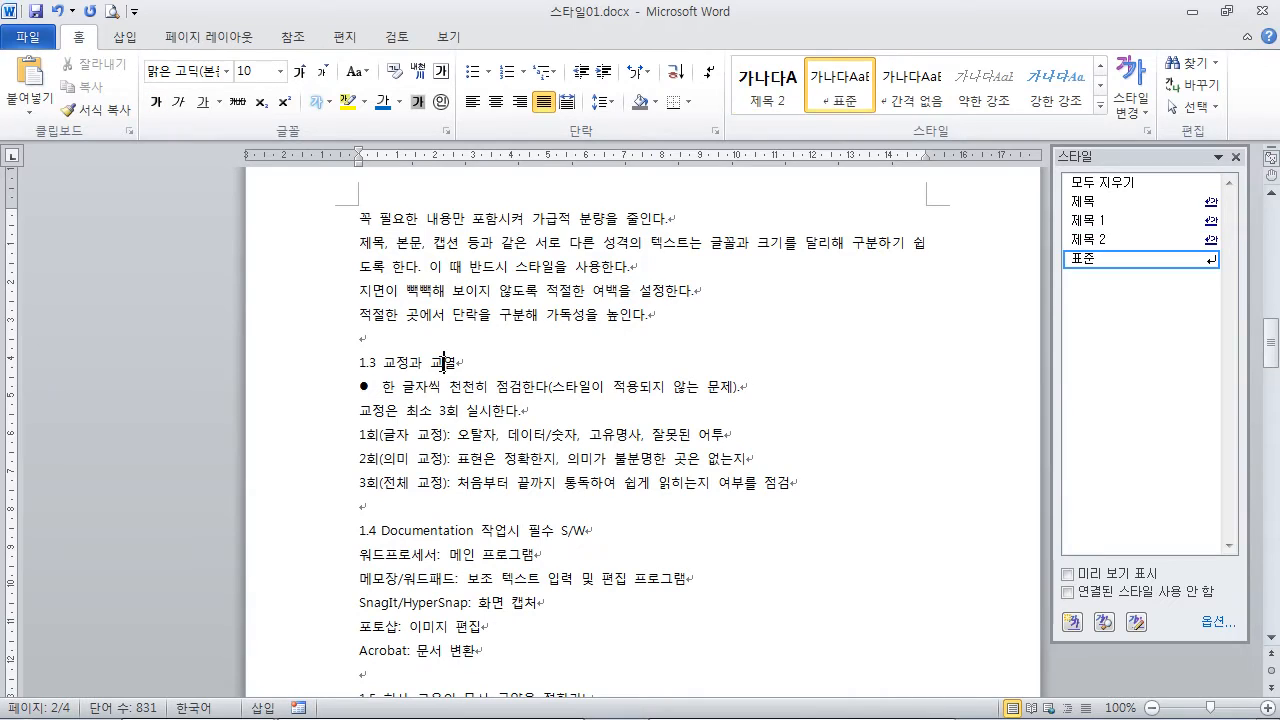
left_click(1116, 236)
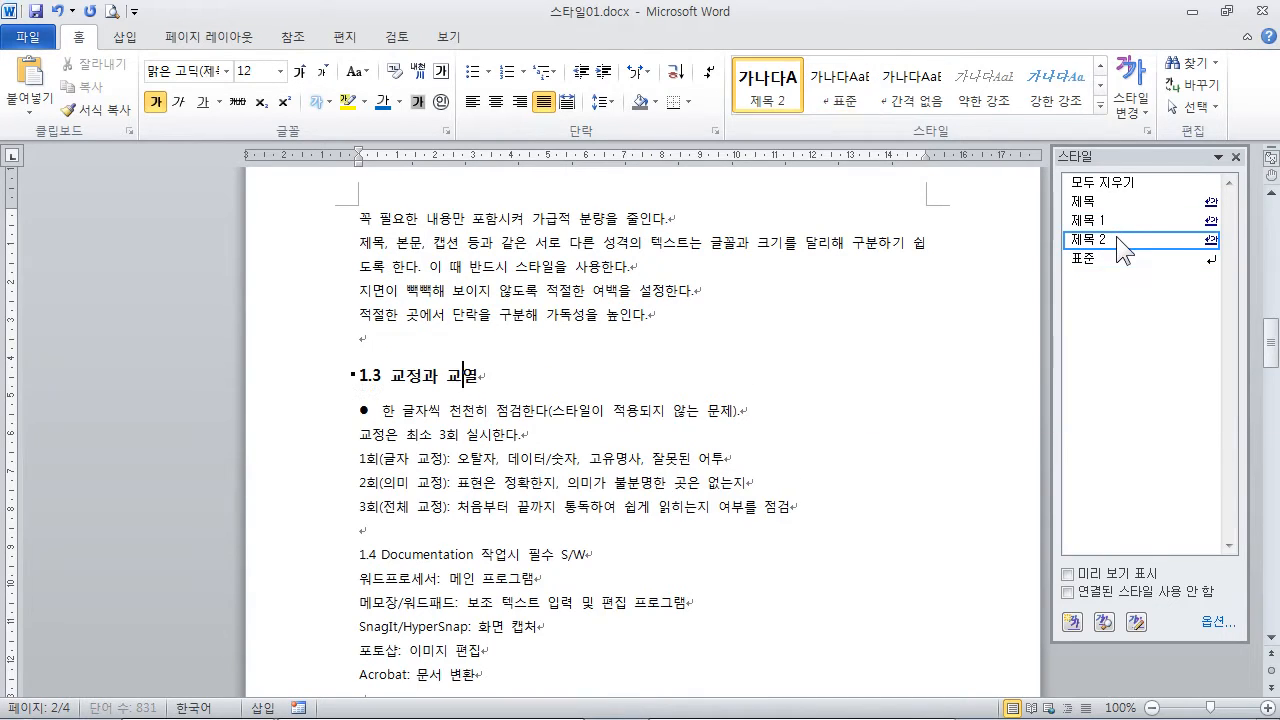
Step: Apply the 제목 2 style to the headings "1.4 Documentation 작업시 필수 S/W" and "1.5 회사 고유의 문서 규약을 정하라!"
scroll(737, 366, "down", 3)
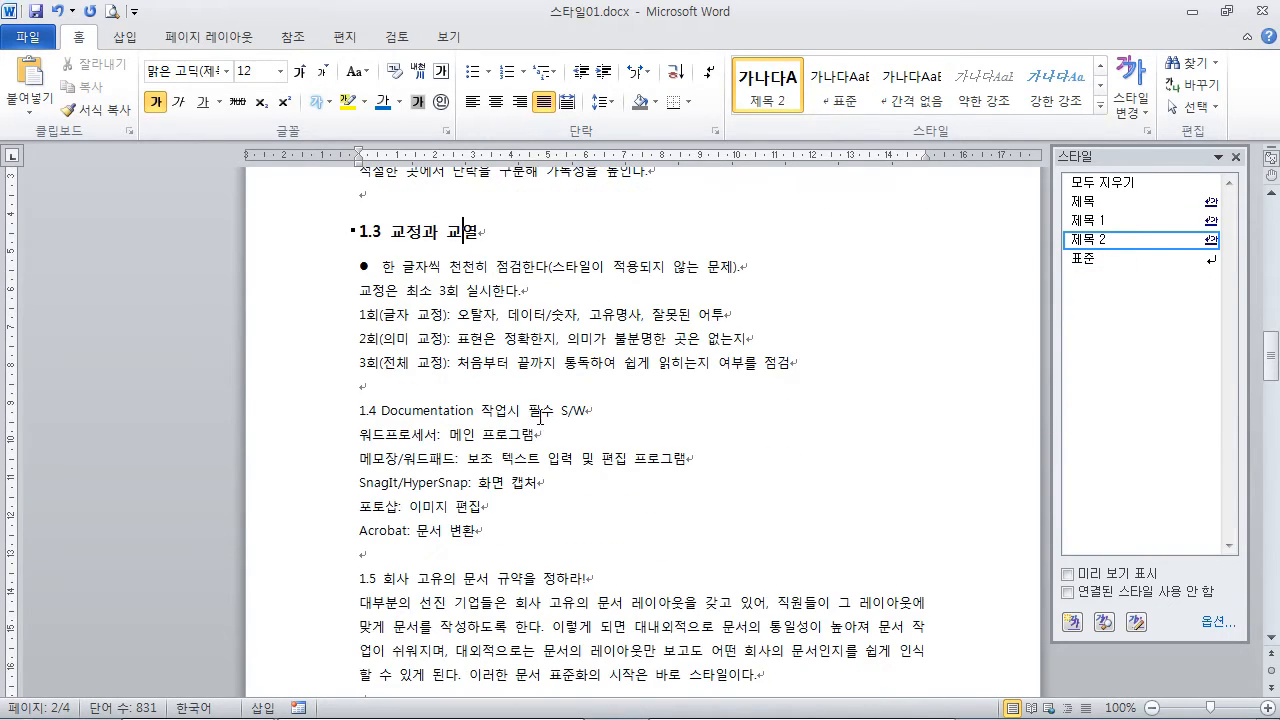
left_click(540, 417)
left_click(1141, 238)
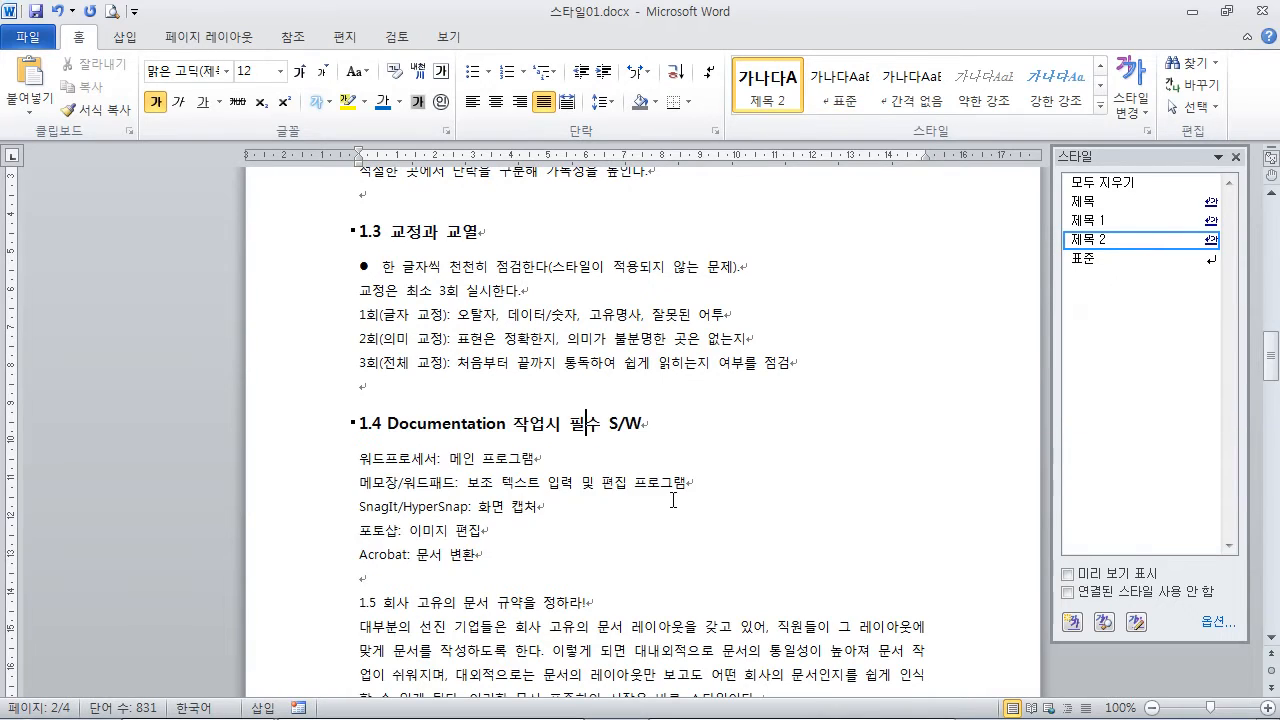
scroll(673, 500, "down", 3)
left_click(558, 460)
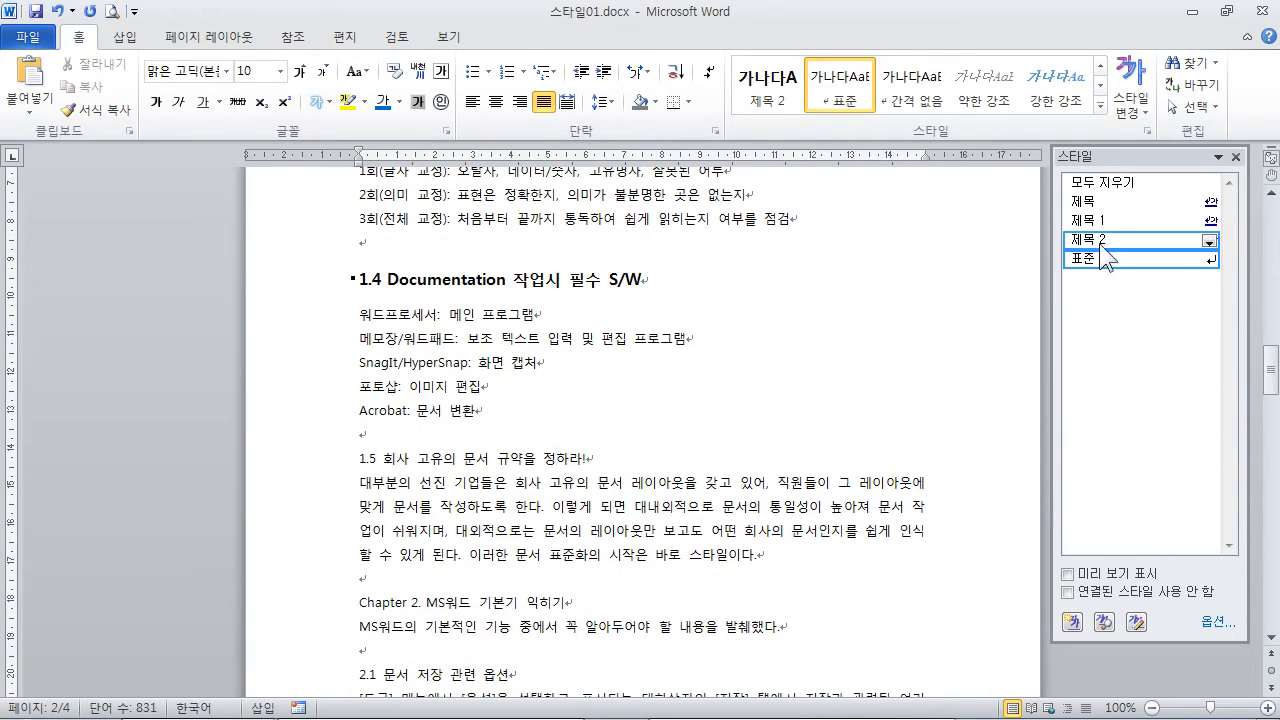
left_click(1100, 244)
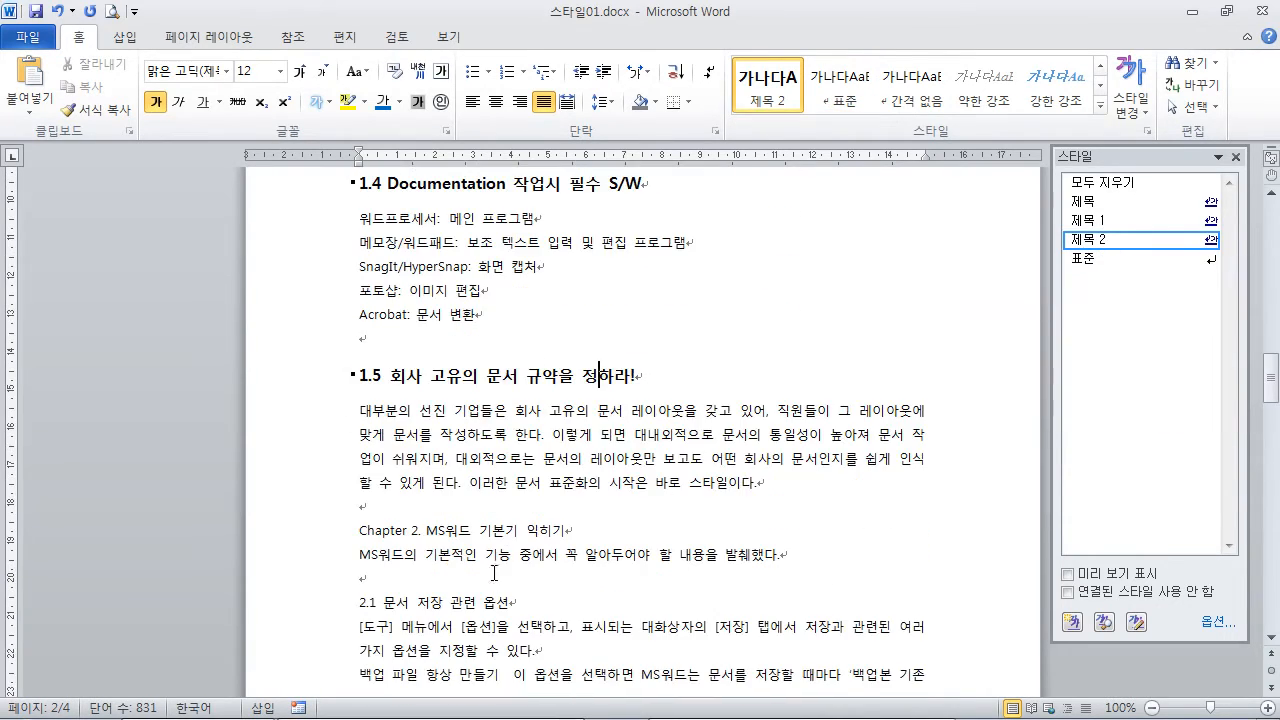
Step: Apply the 제목 1 style to "Chapter 2. MS워드 기본기 익히기" and the 제목 2 style to "2.1 문서 저장 관련 옵션"
left_click(492, 530)
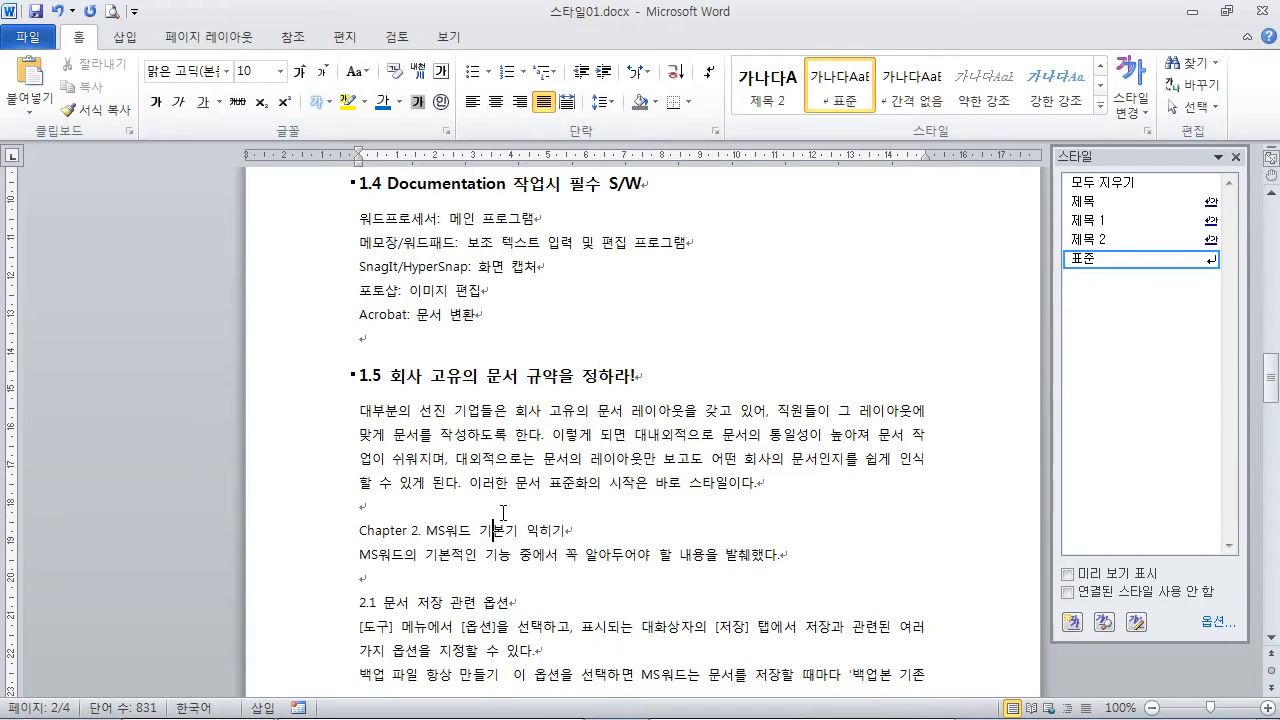
left_click(1090, 220)
scroll(476, 531, "down", 2)
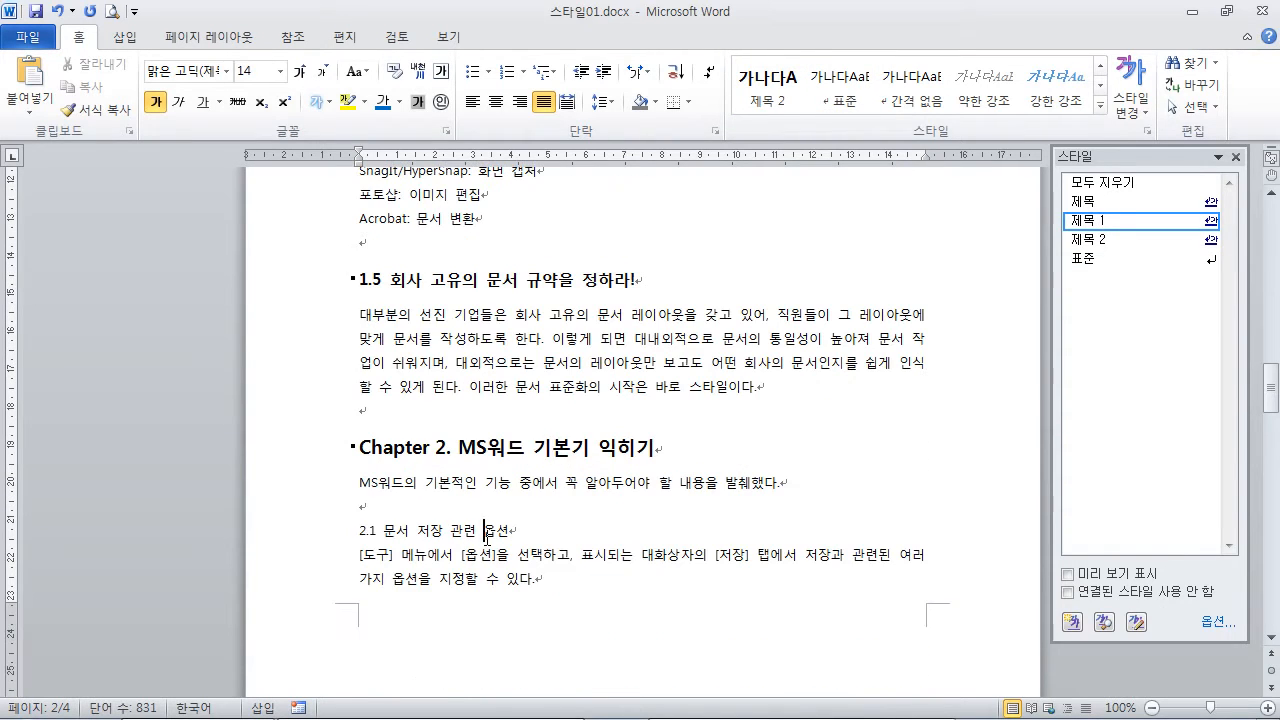
left_click(1095, 240)
Step: Apply the 제목 2 style to the heading "2.2 문서 암호 설정하기" on page 3
scroll(714, 463, "down", 4)
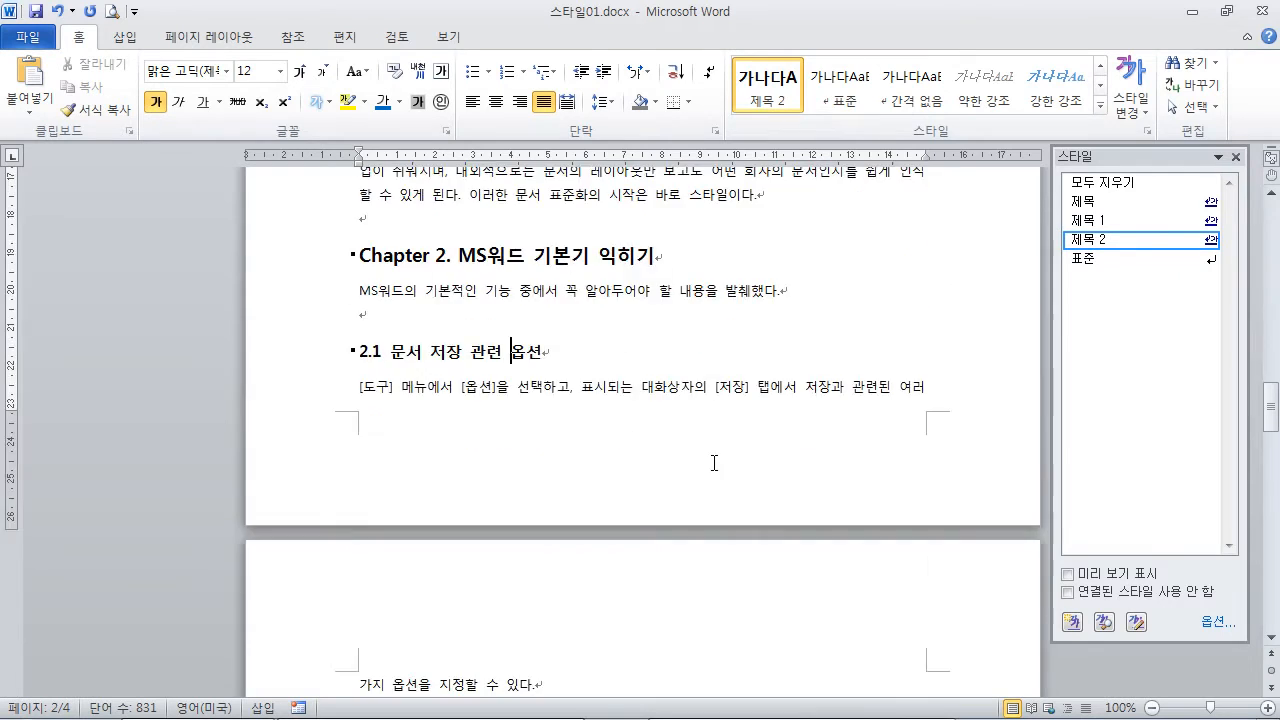
scroll(714, 463, "down", 7)
scroll(509, 530, "down", 3)
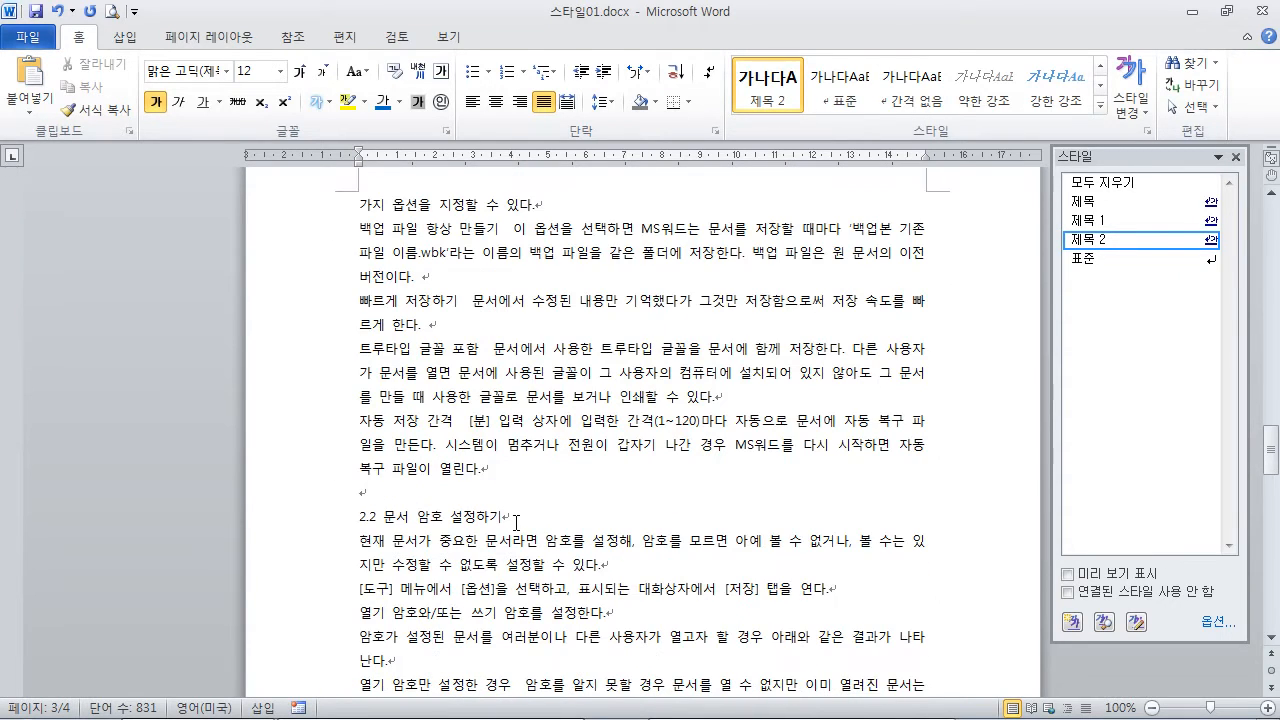
left_click(515, 522)
left_click(1090, 240)
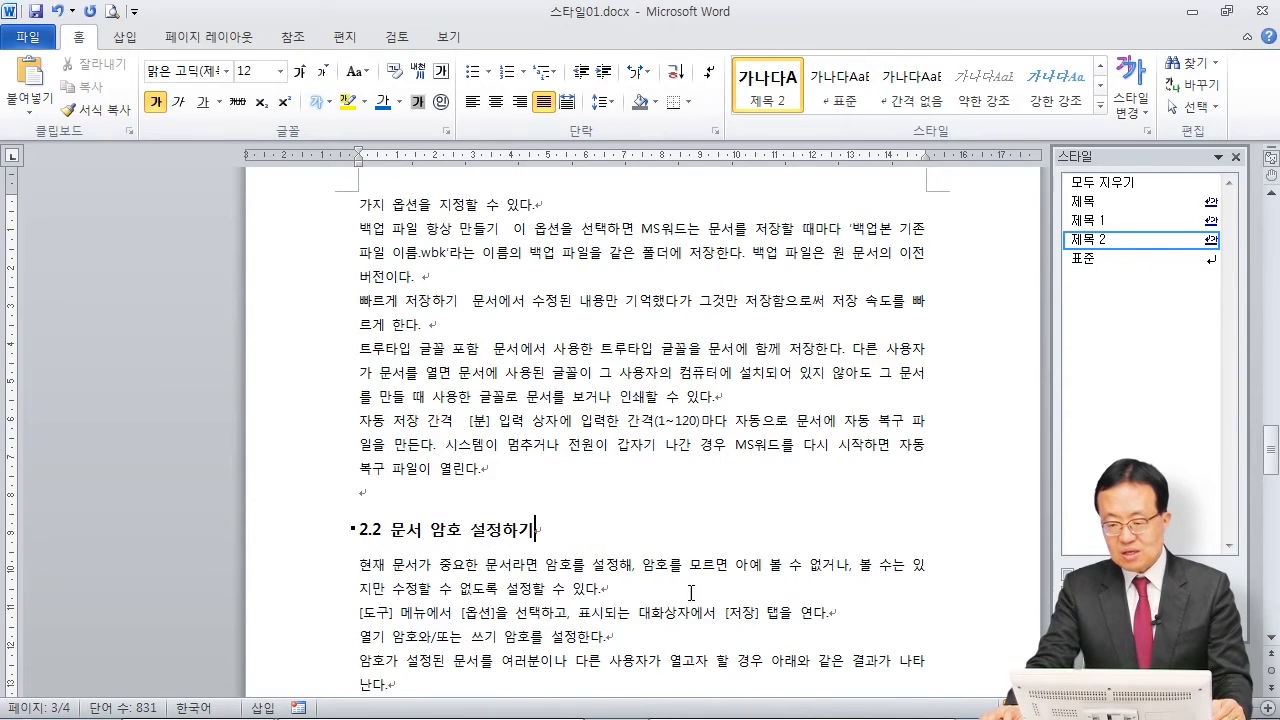
Step: Apply the 제목 2 style to the heading "2.3 문서 등록정보 설정하기" below the two Note paragraphs
scroll(690, 593, "down", 3)
scroll(566, 490, "down", 2)
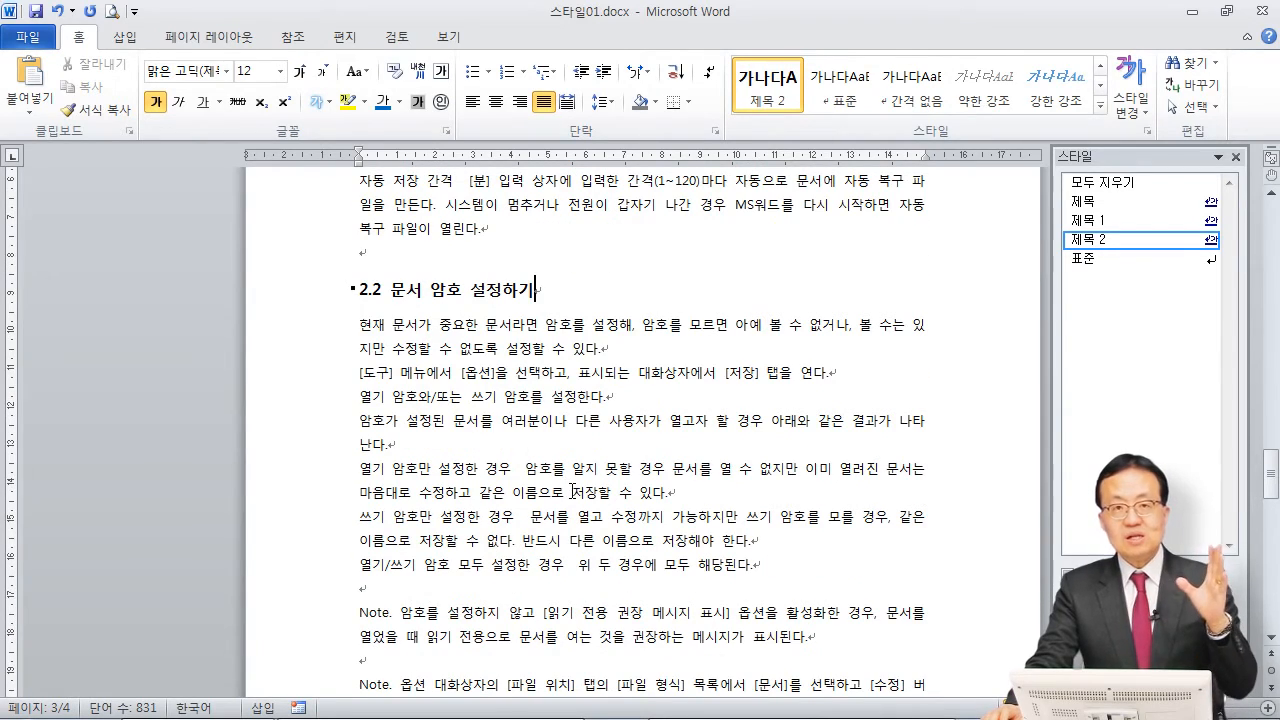
scroll(572, 491, "up", 2)
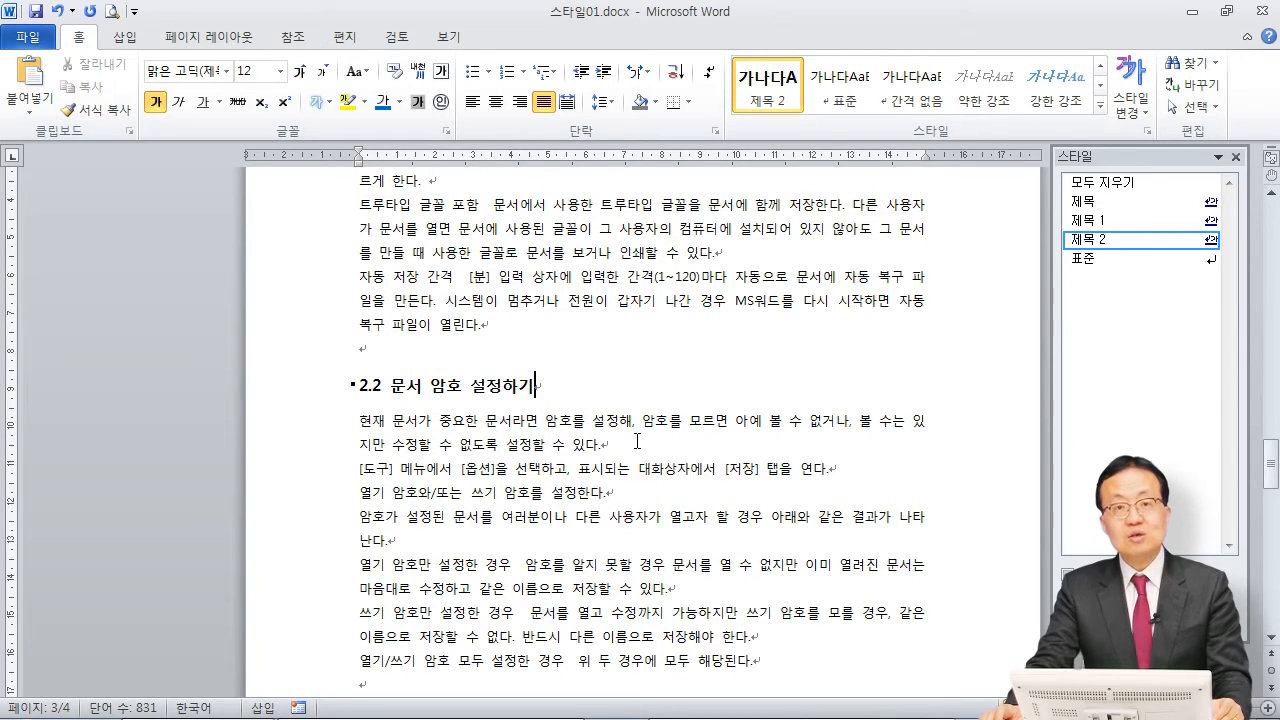
scroll(637, 441, "down", 5)
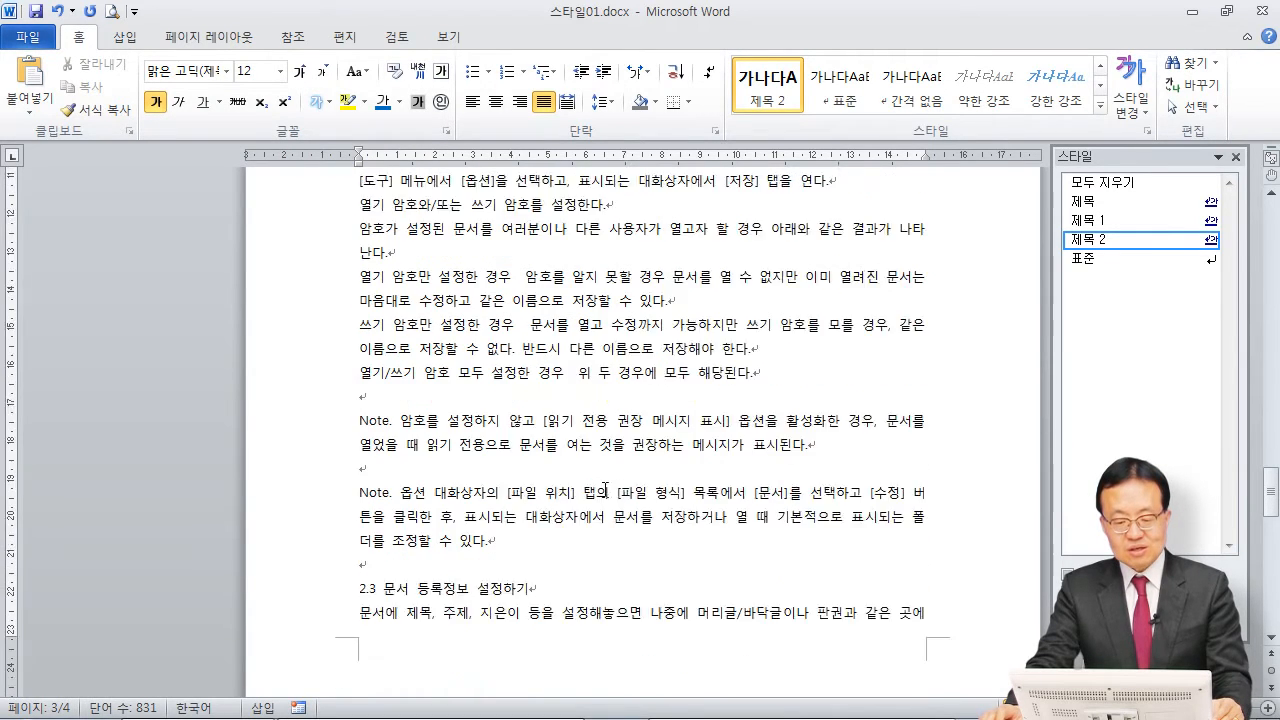
left_click(546, 538)
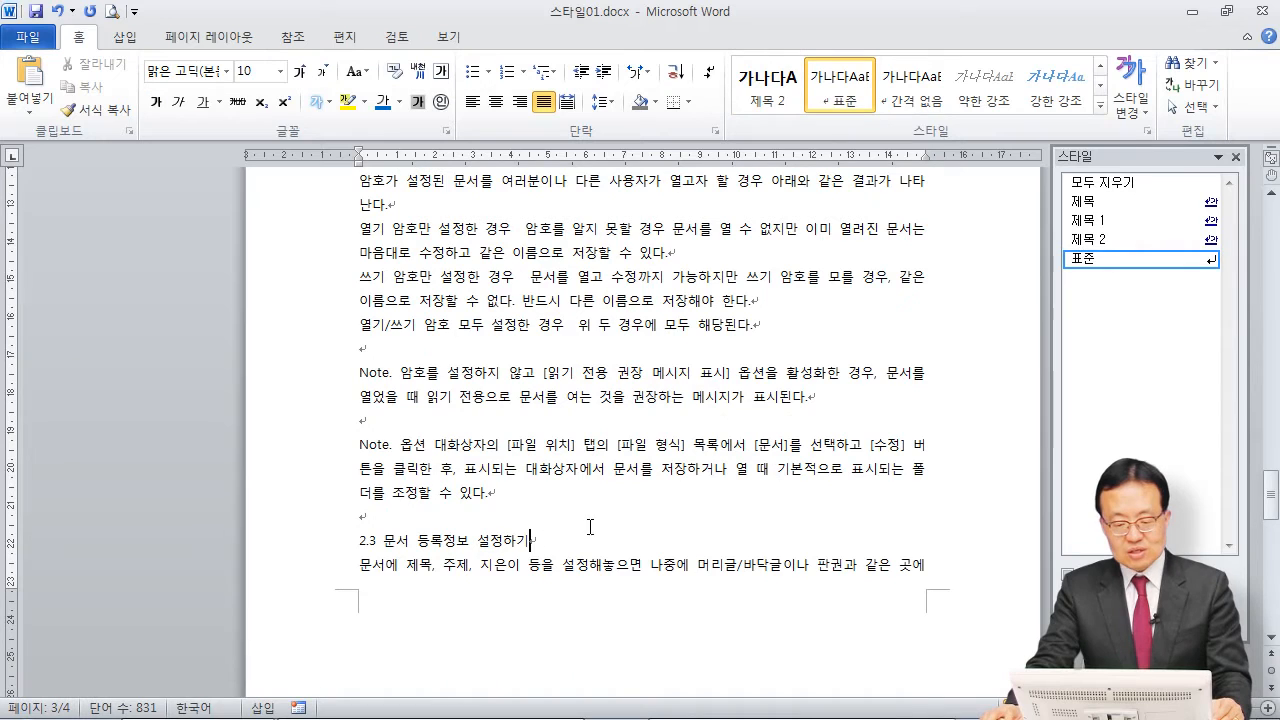
left_click(1088, 239)
Step: Apply the 제목 2 style to the heading "2.4 페이지 설정하기" on the last page
scroll(580, 478, "down", 4)
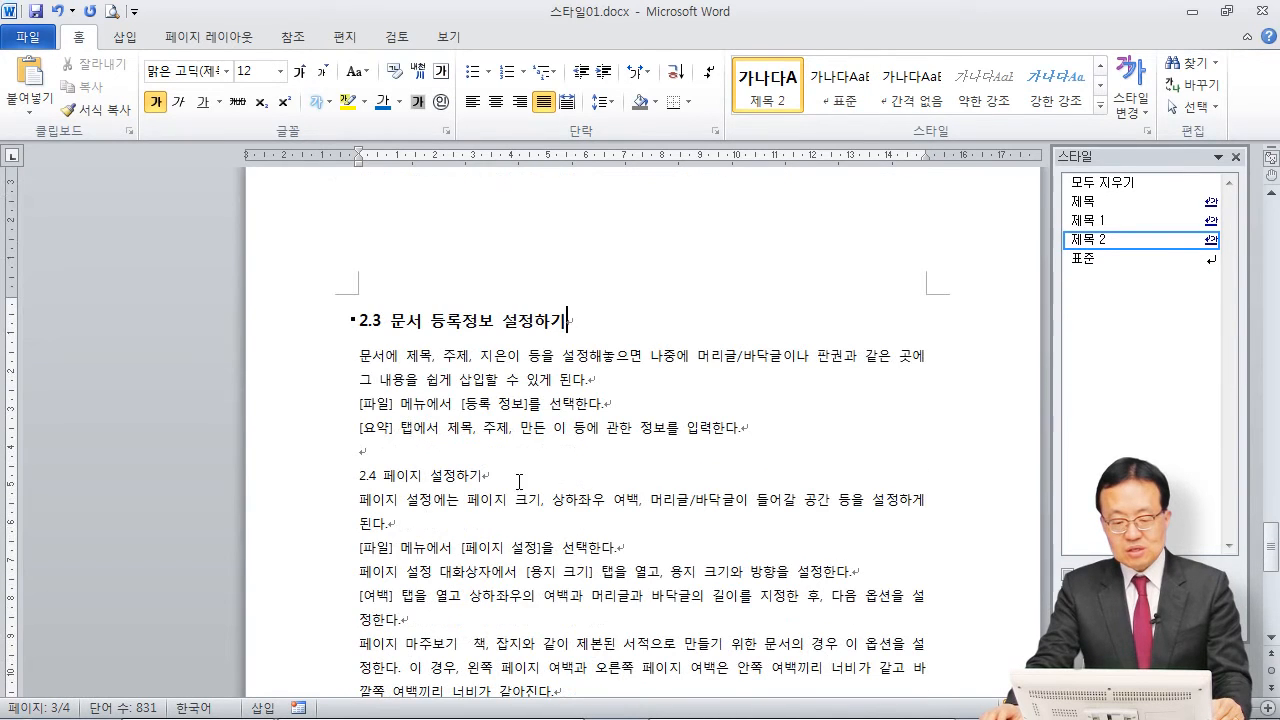
left_click(502, 478)
left_click(1088, 239)
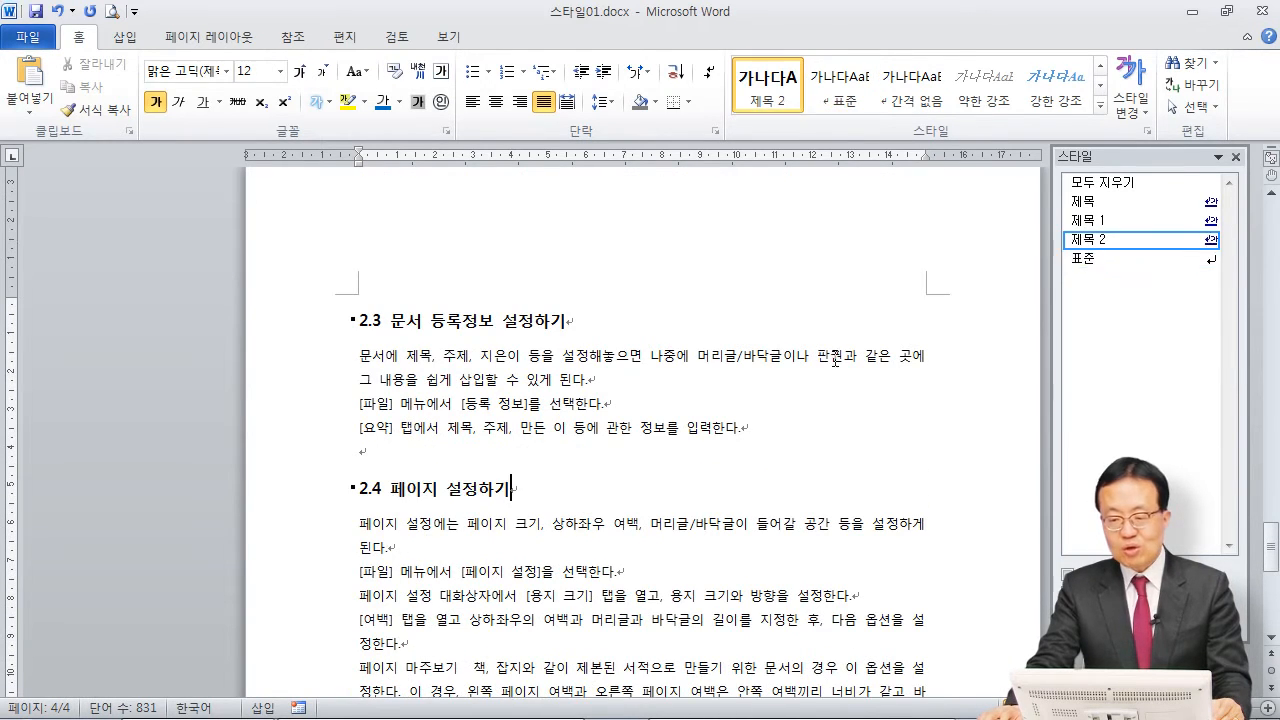
Step: Review the applied heading styles from the last page back to Chapter 2, and glance at the lesson outline slide
scroll(568, 522, "down", 5)
scroll(566, 522, "down", 5)
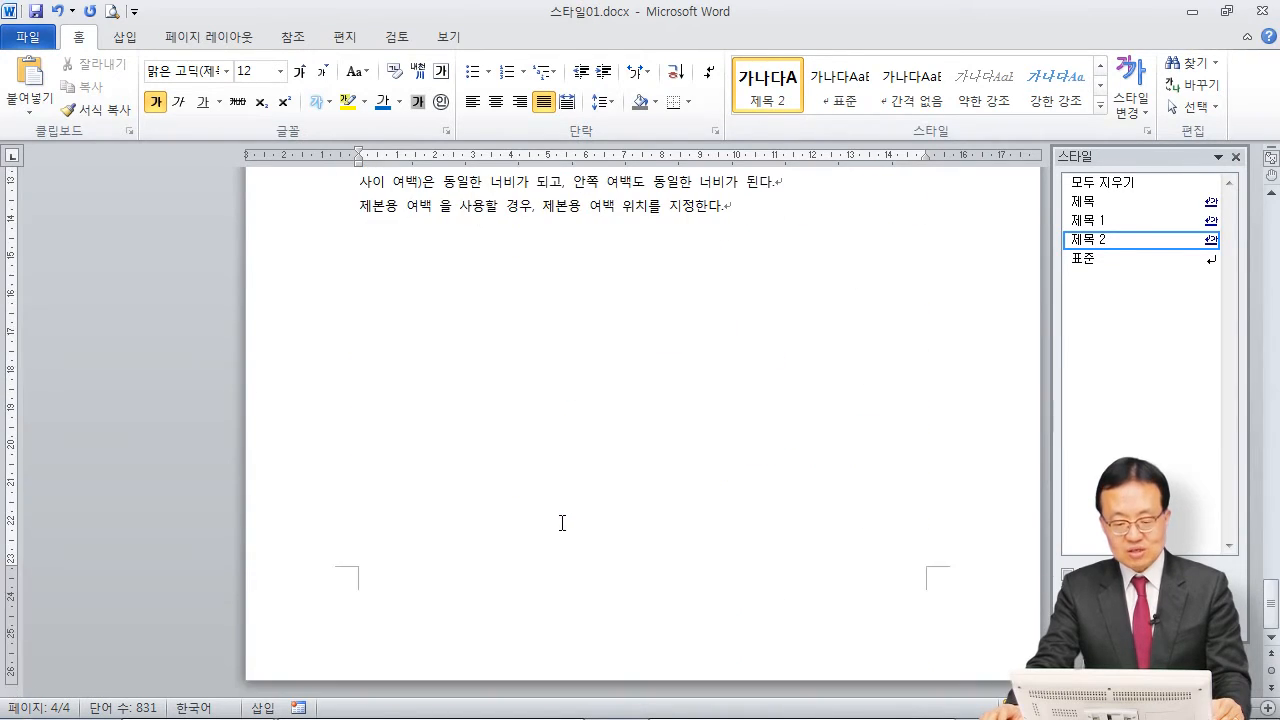
scroll(561, 523, "up", 10)
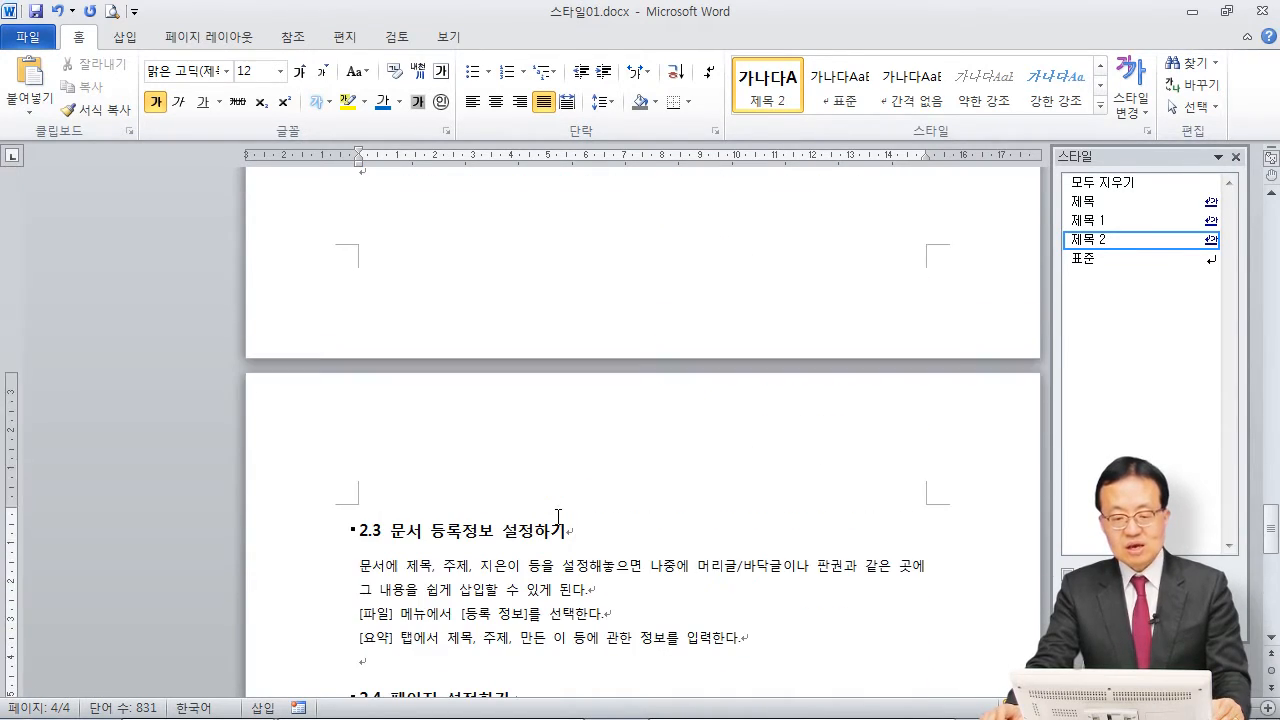
scroll(545, 480, "up", 6)
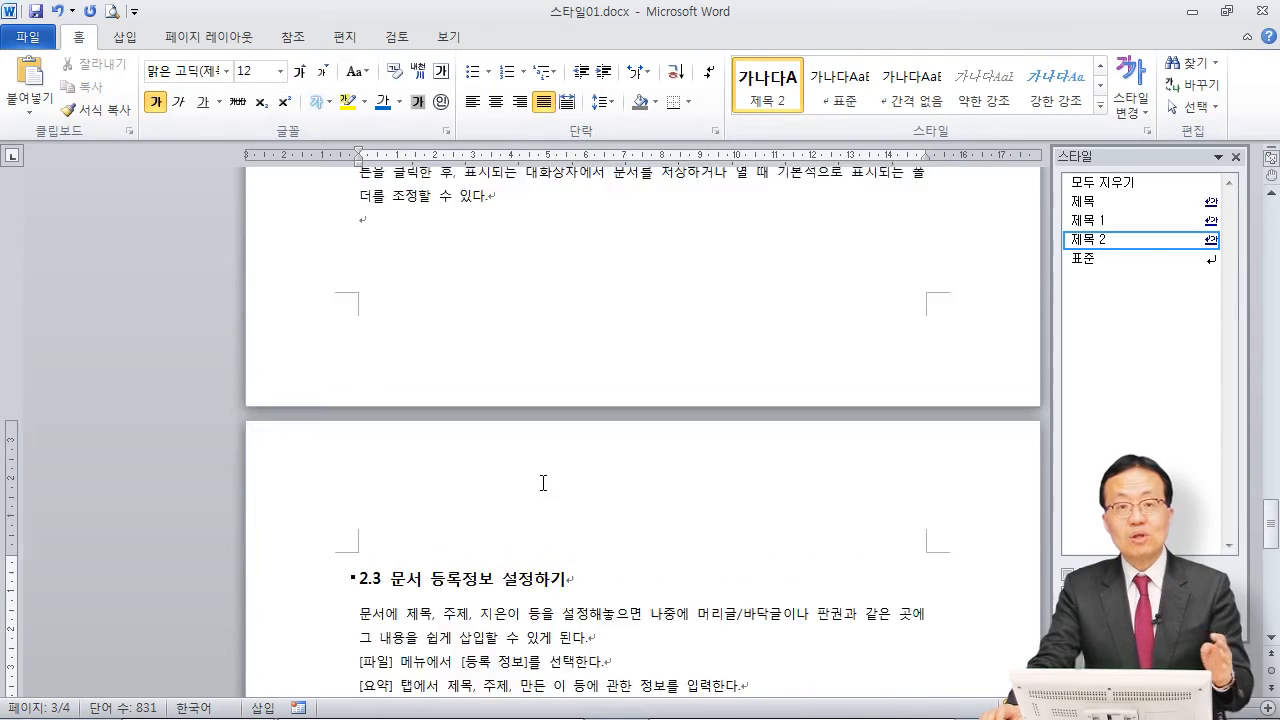
scroll(535, 455, "up", 4)
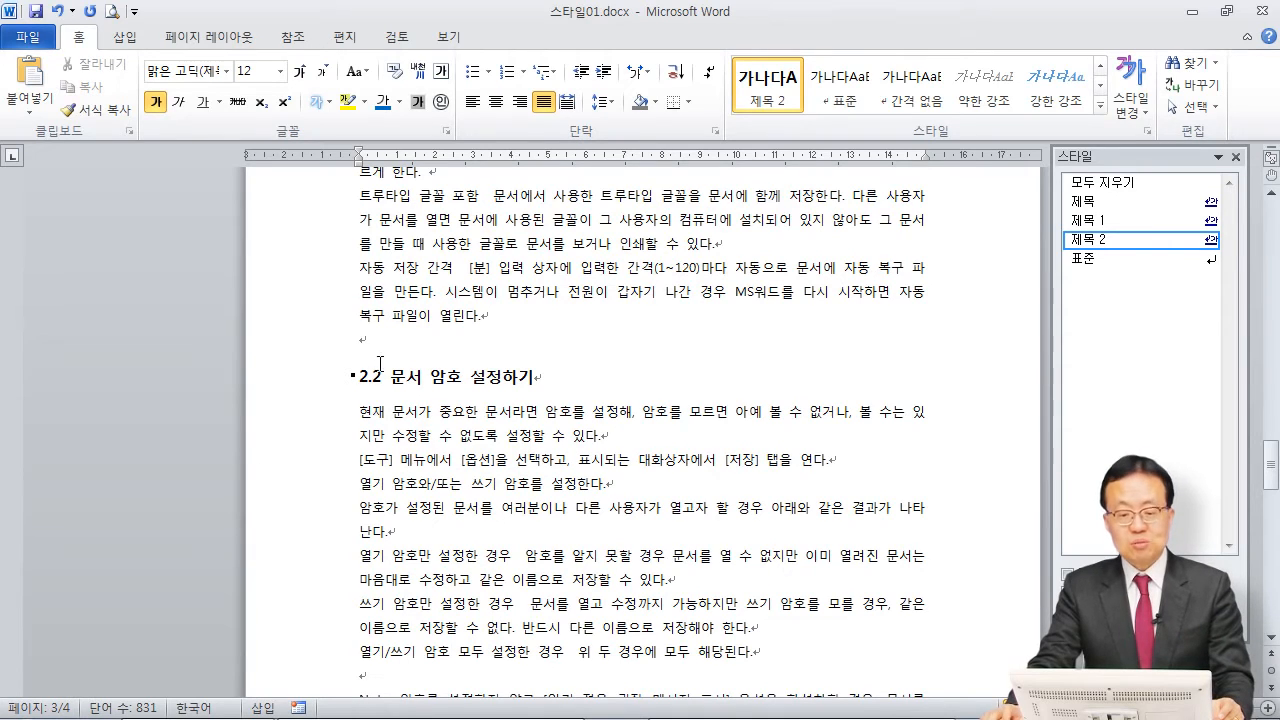
left_click_drag(358, 376, 563, 376)
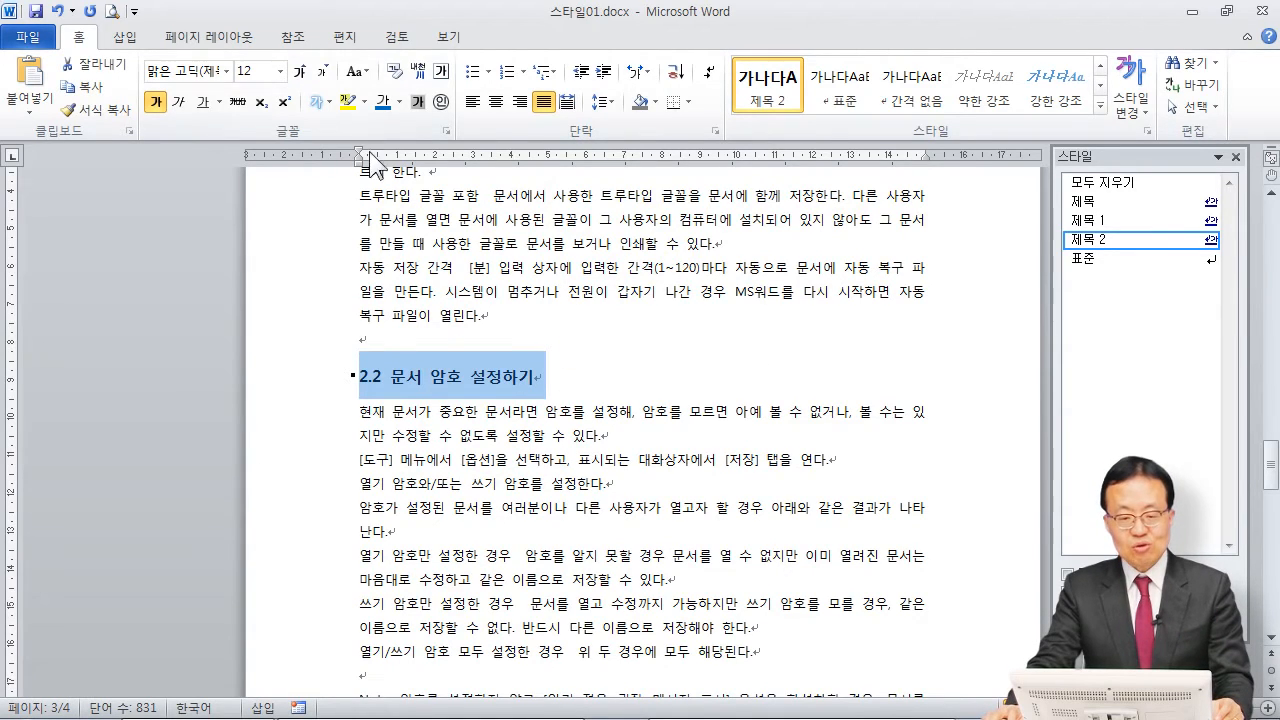
left_click(636, 412)
scroll(605, 413, "up", 5)
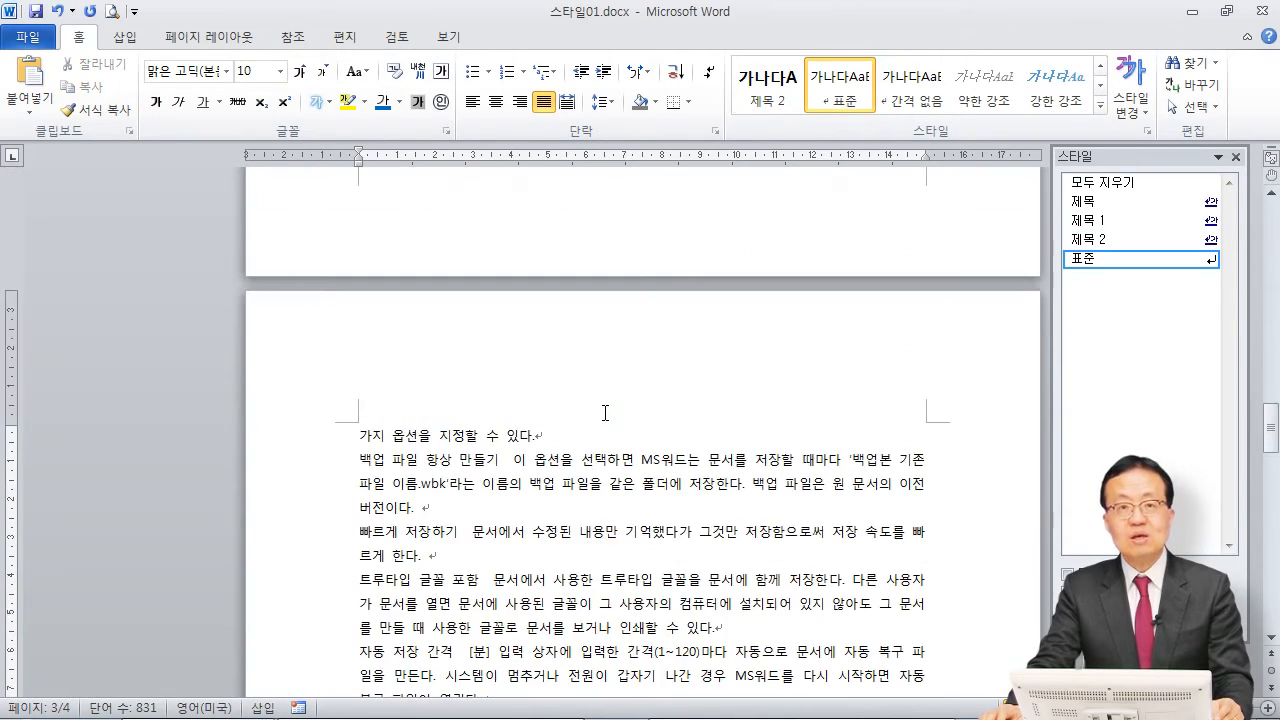
scroll(605, 413, "up", 5)
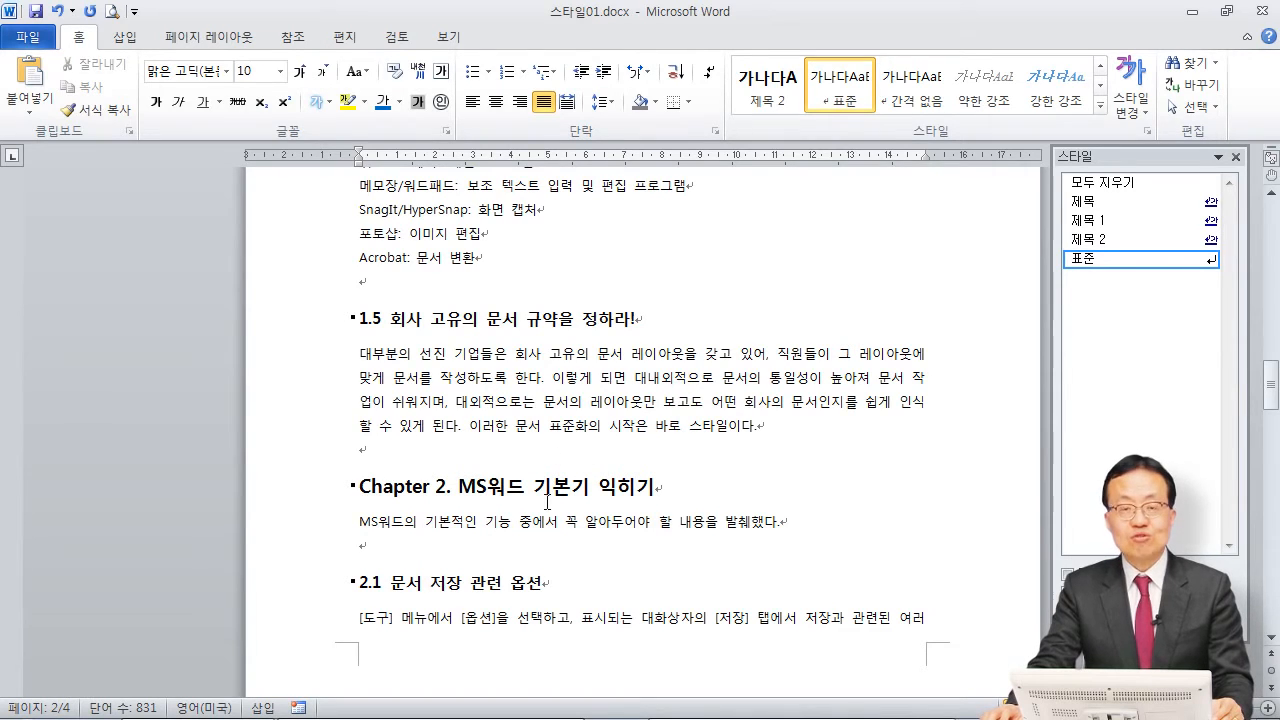
key("alt+Tab")
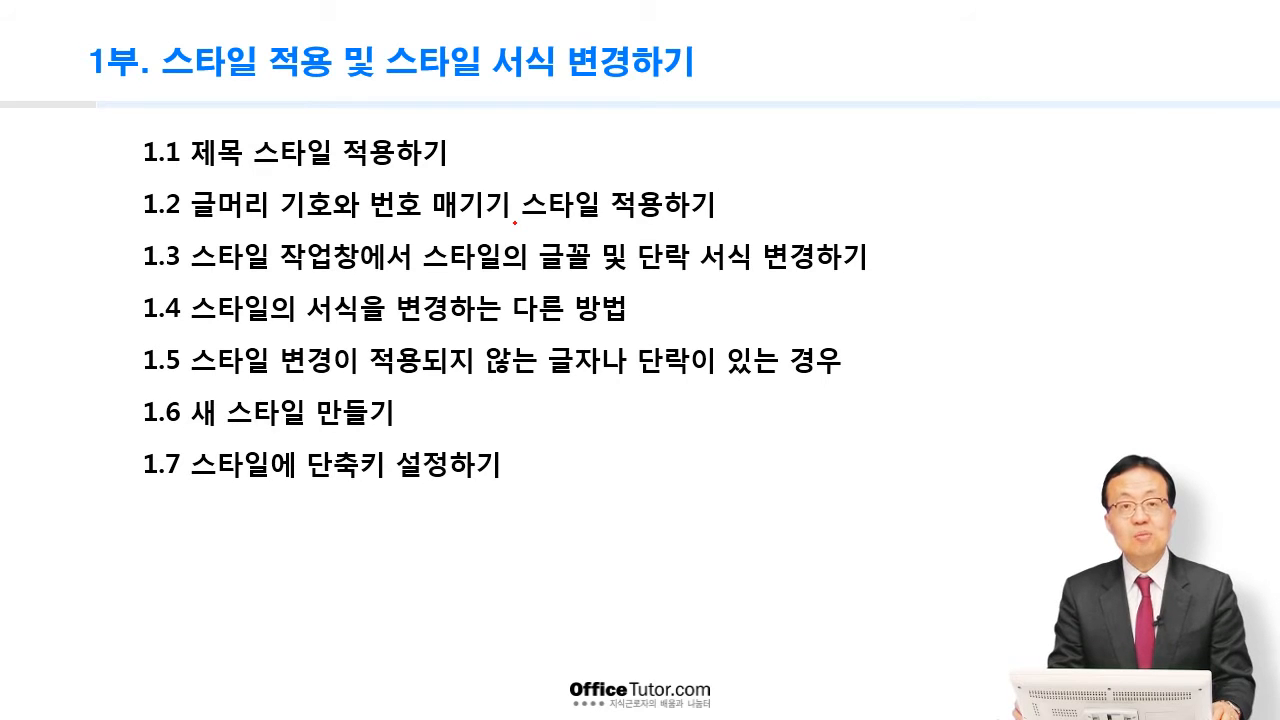
key("alt+Tab")
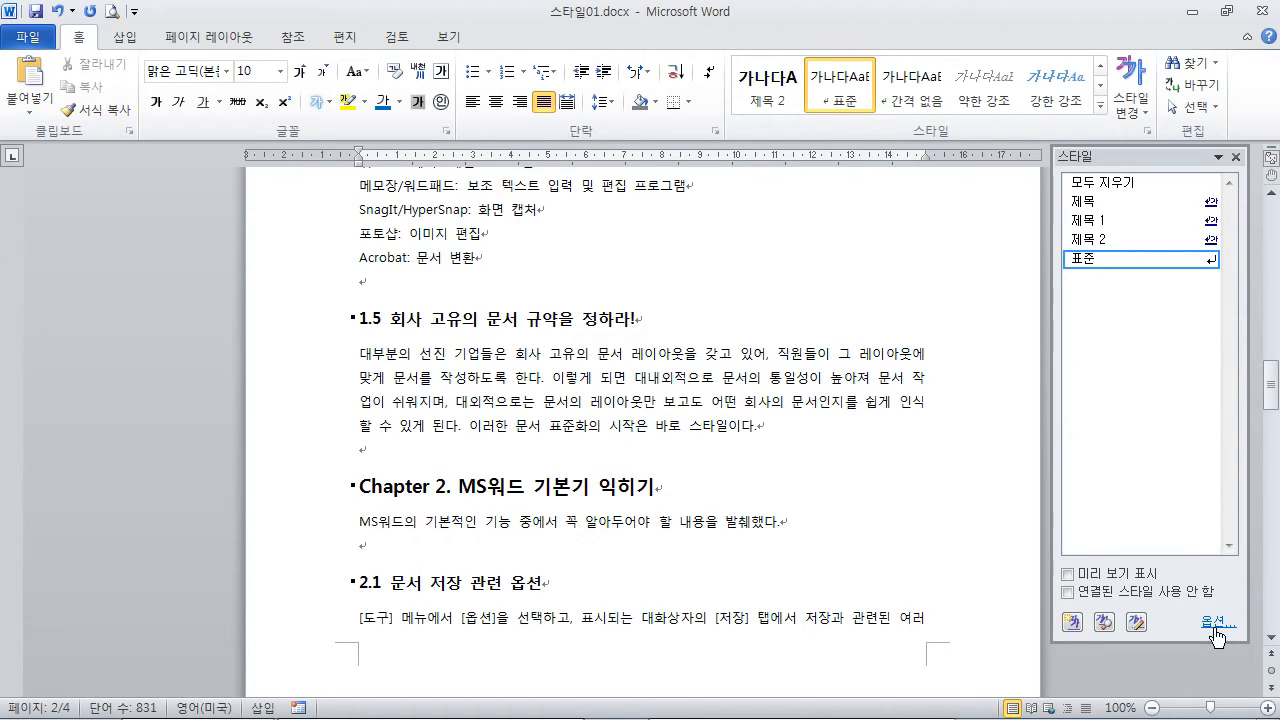
Step: Set the style list options to show 모든 스타일 so that every built-in style is listed
left_click_drag(1149, 157, 735, 132)
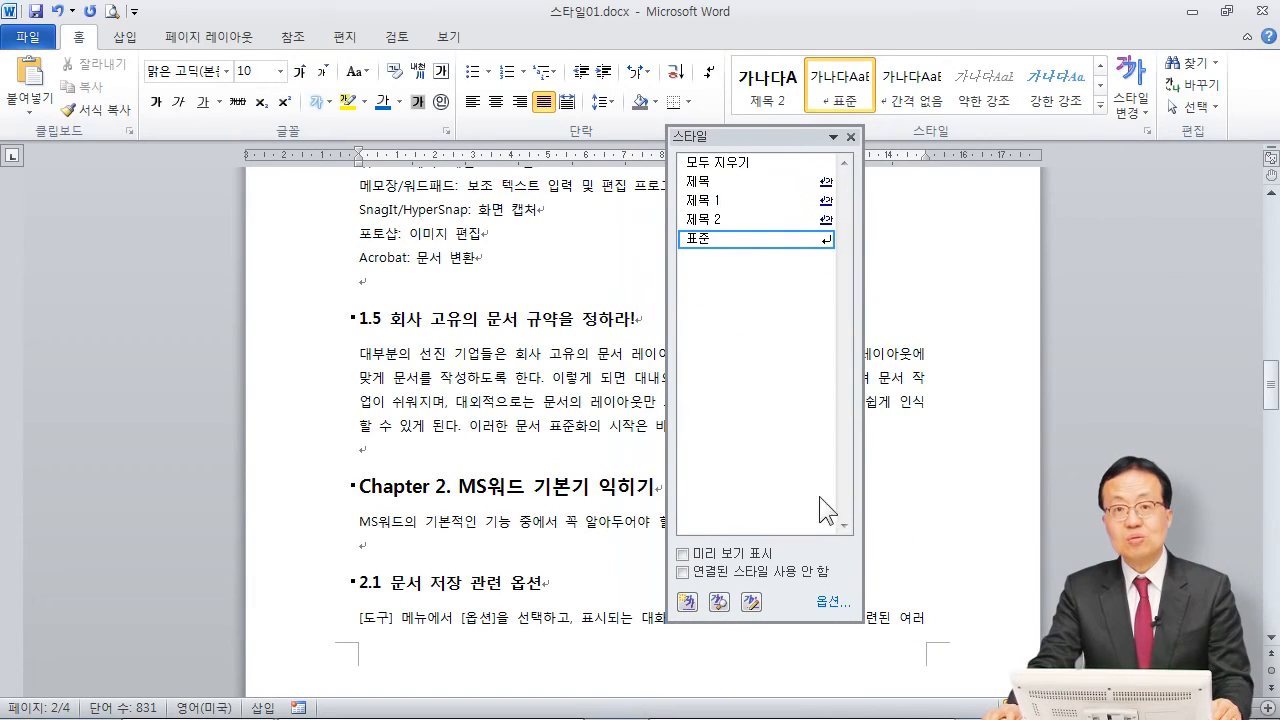
left_click(832, 603)
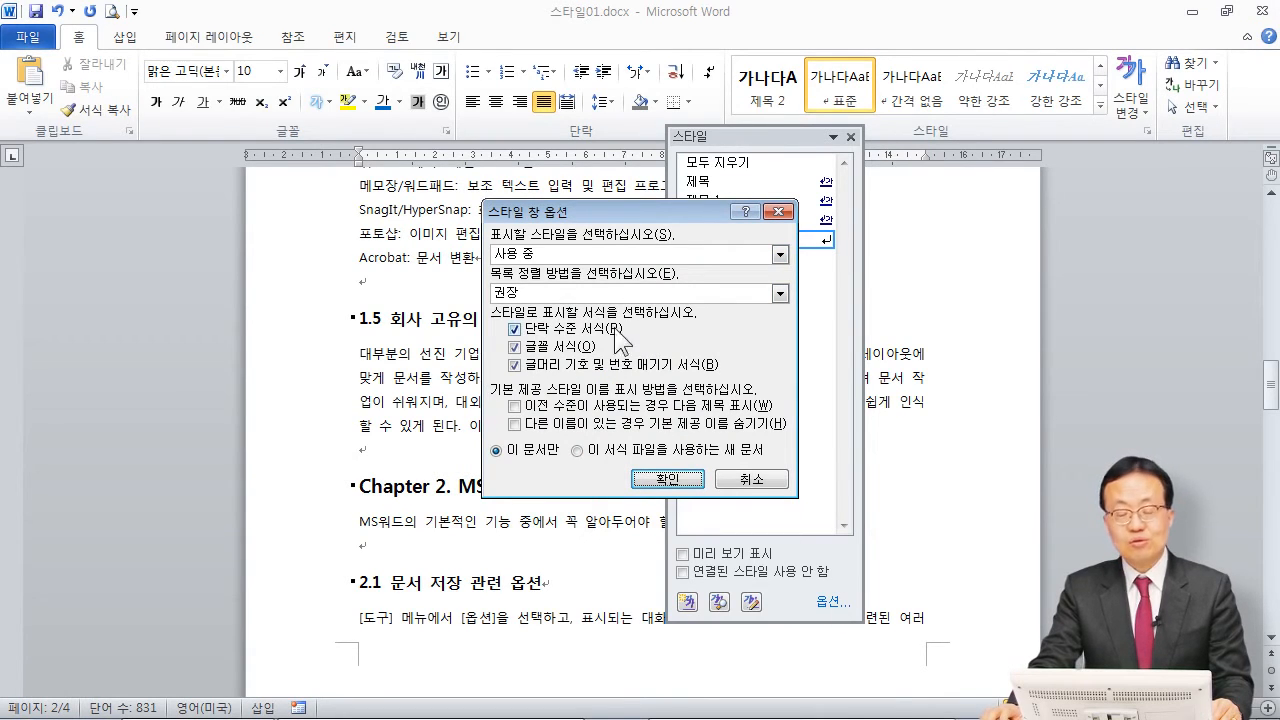
left_click(562, 254)
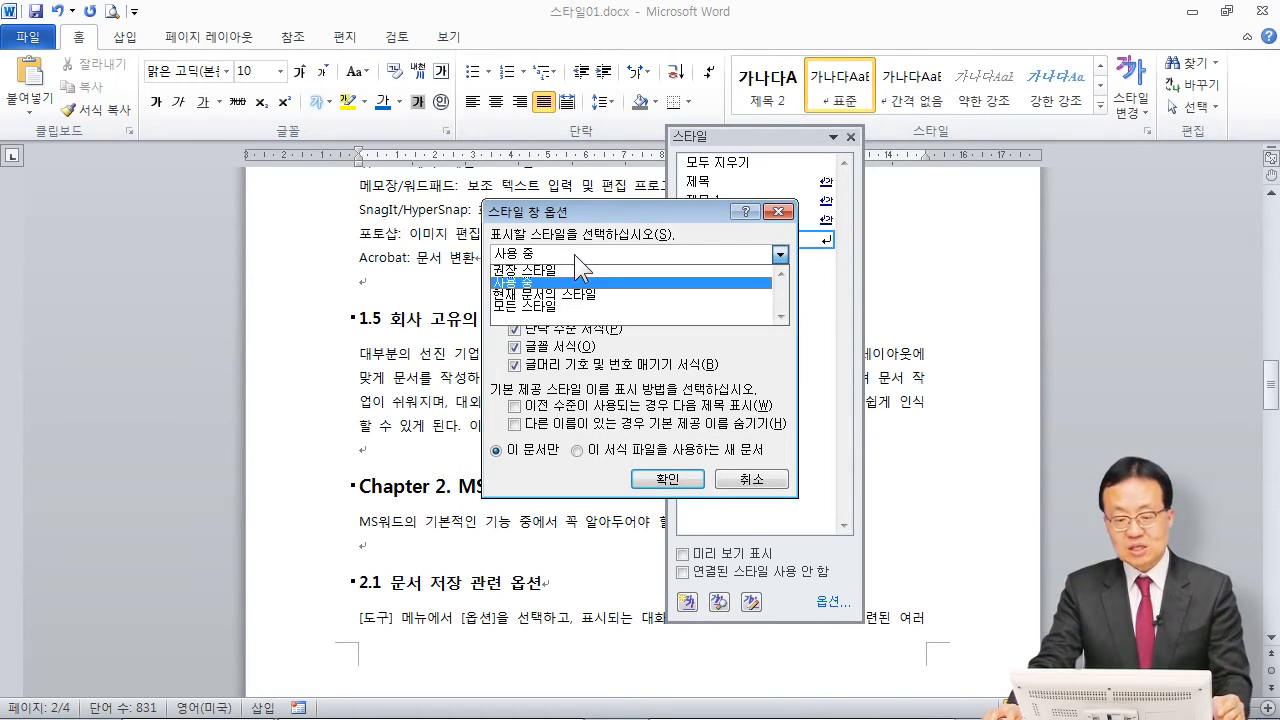
left_click(545, 308)
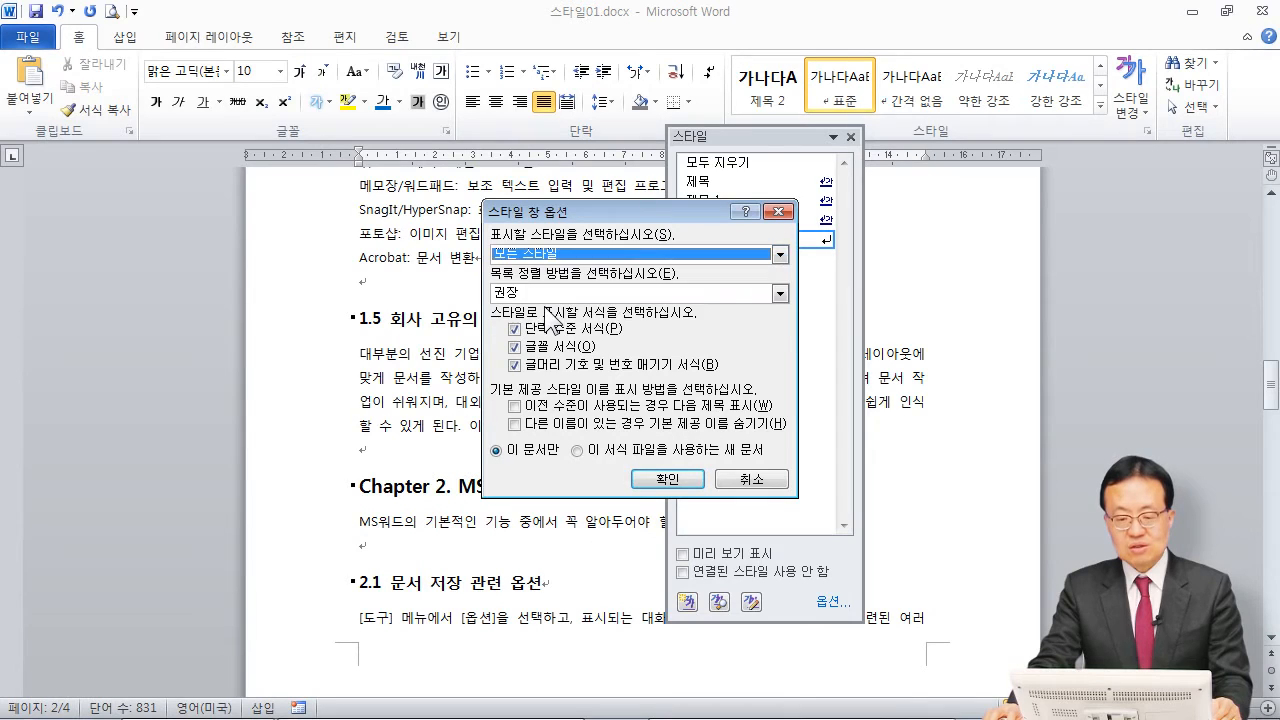
left_click(667, 479)
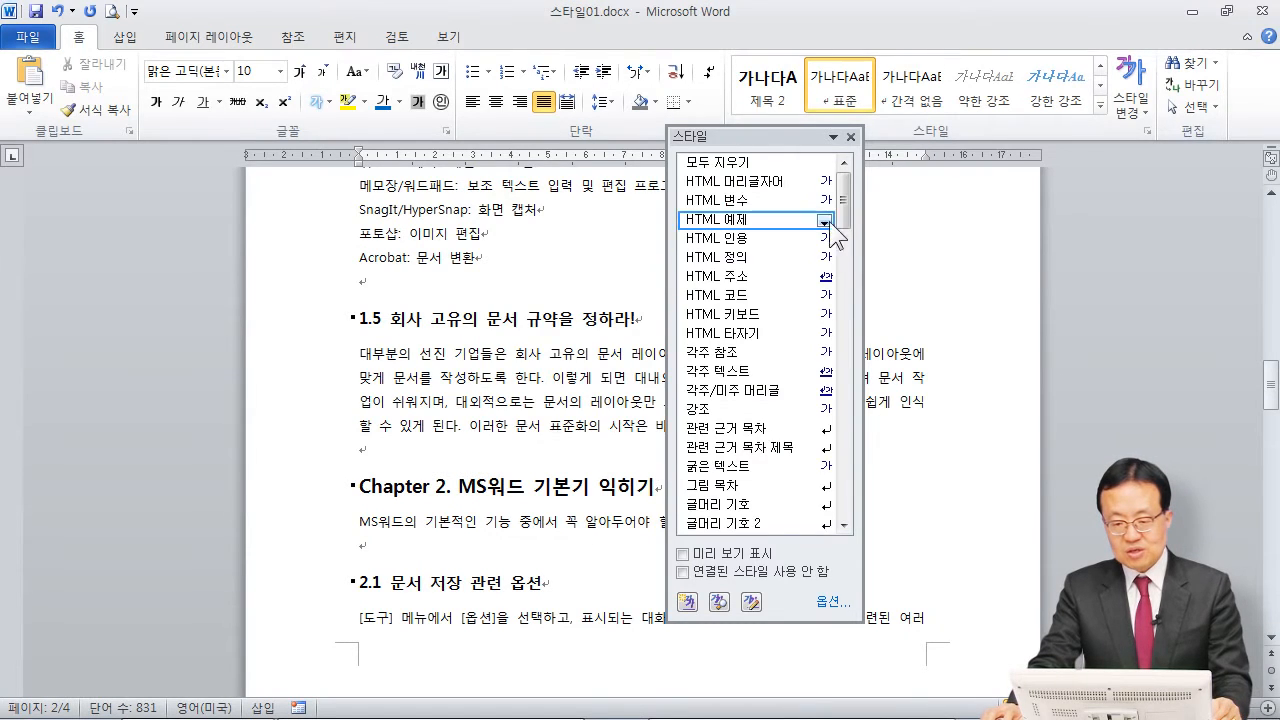
left_click_drag(842, 207, 849, 177)
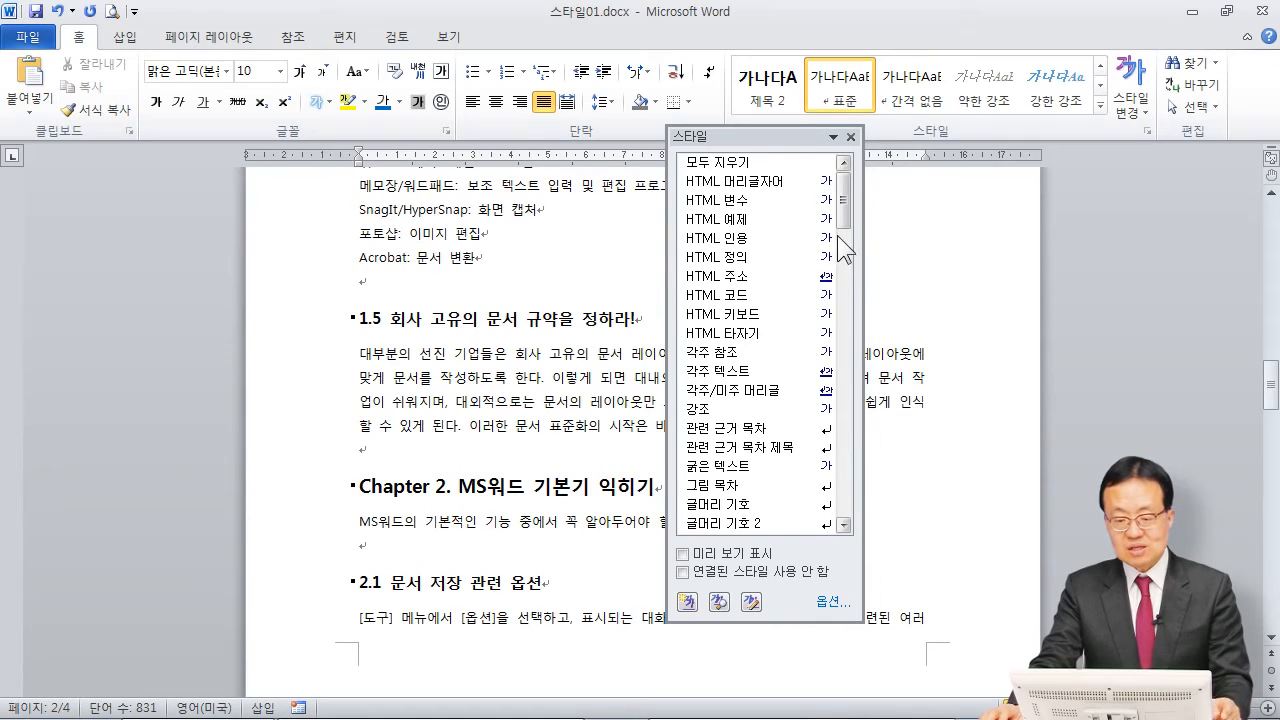
left_click_drag(775, 145, 1140, 160)
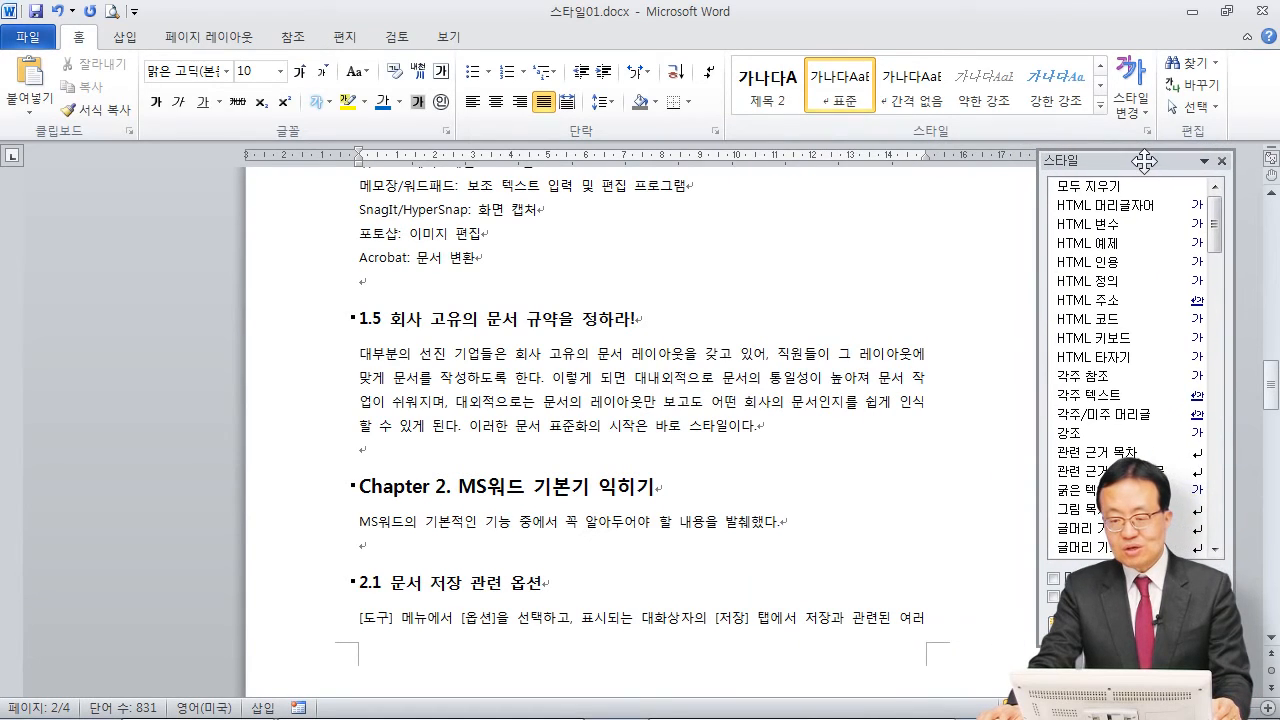
Step: Apply the 글머리 기호 style to the four paragraphs under "1.1 Documentation이 필요한 이유"
scroll(450, 464, "up", 20)
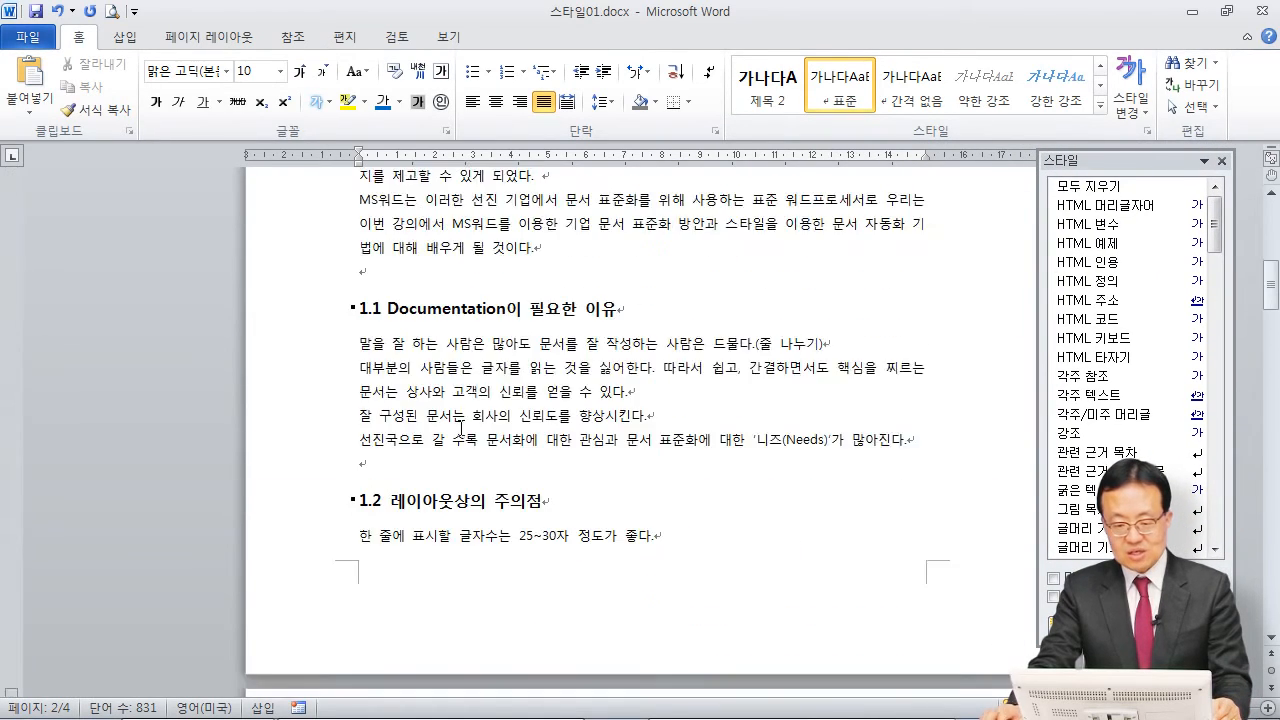
scroll(462, 426, "down", 7)
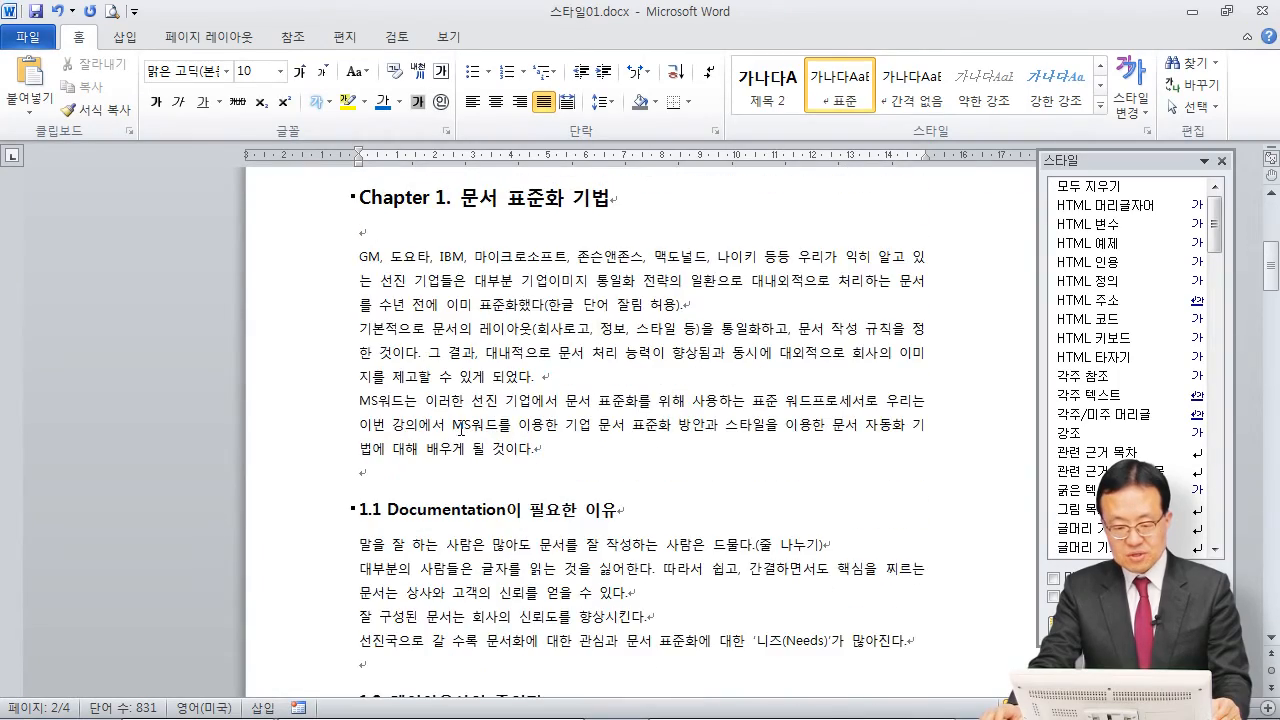
scroll(462, 426, "down", 7)
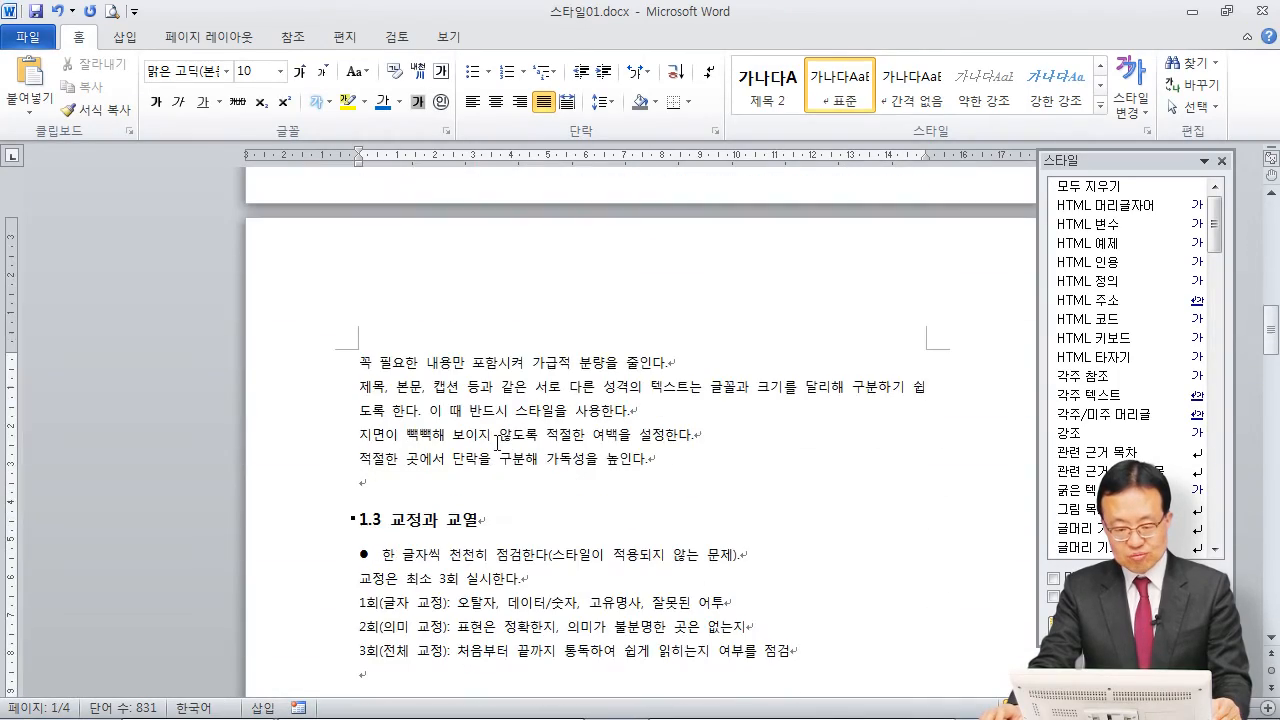
scroll(561, 464, "down", 2)
scroll(555, 458, "up", 8)
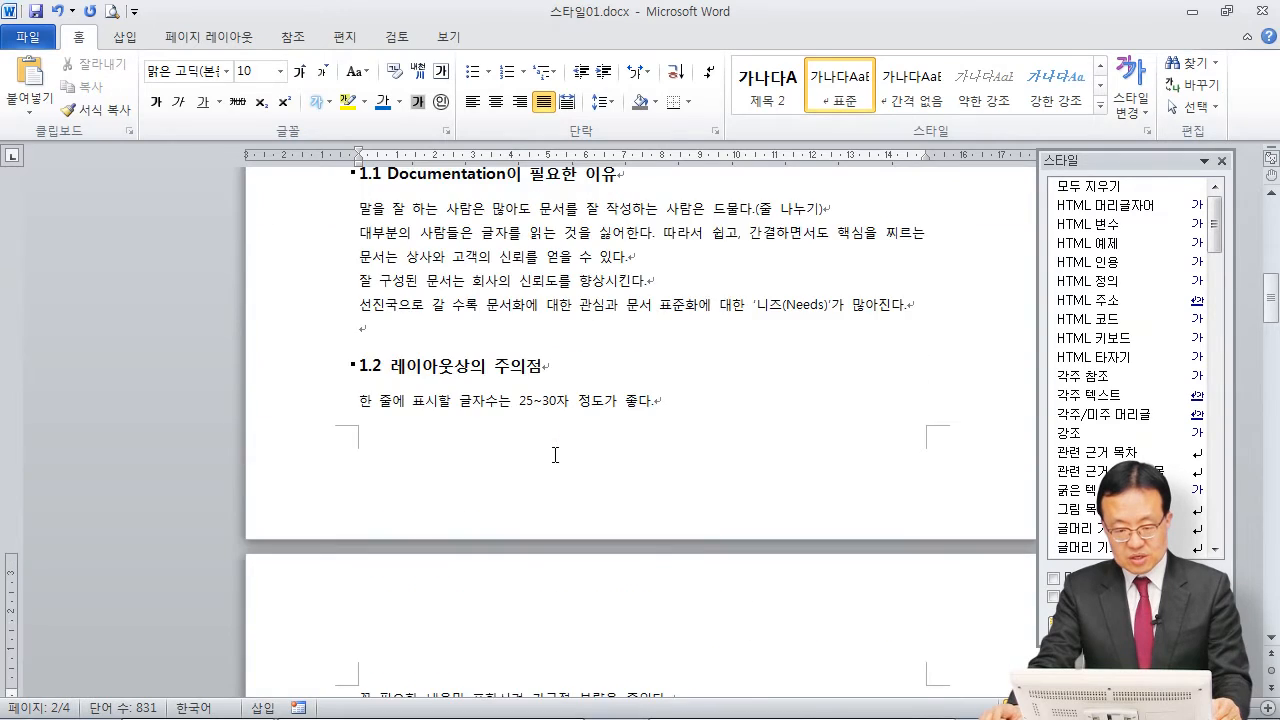
scroll(553, 452, "up", 2)
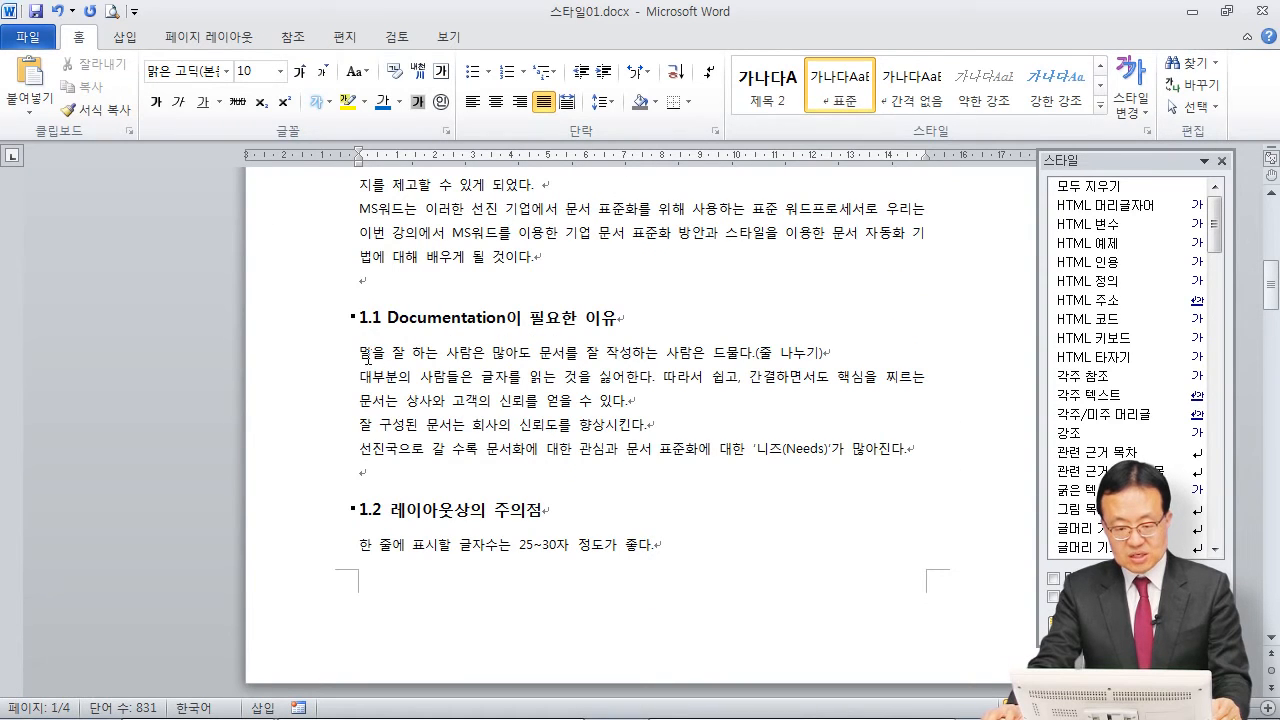
left_click_drag(362, 352, 922, 452)
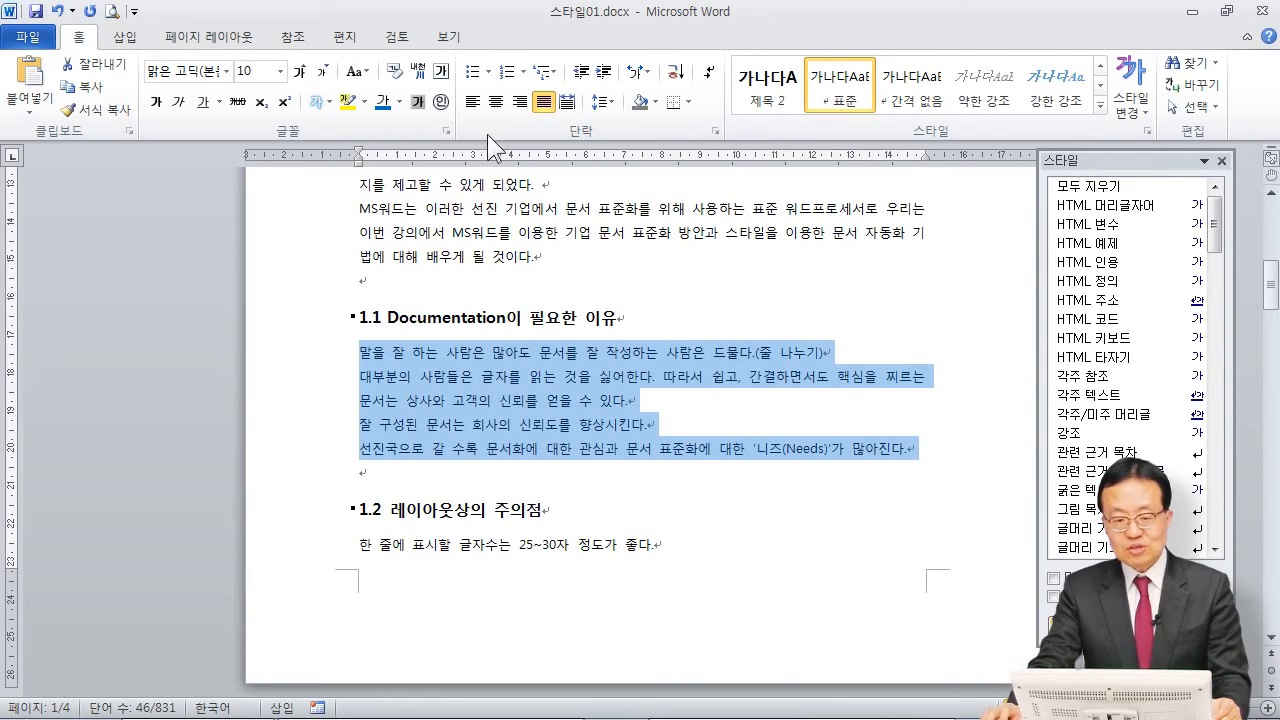
left_click(488, 73)
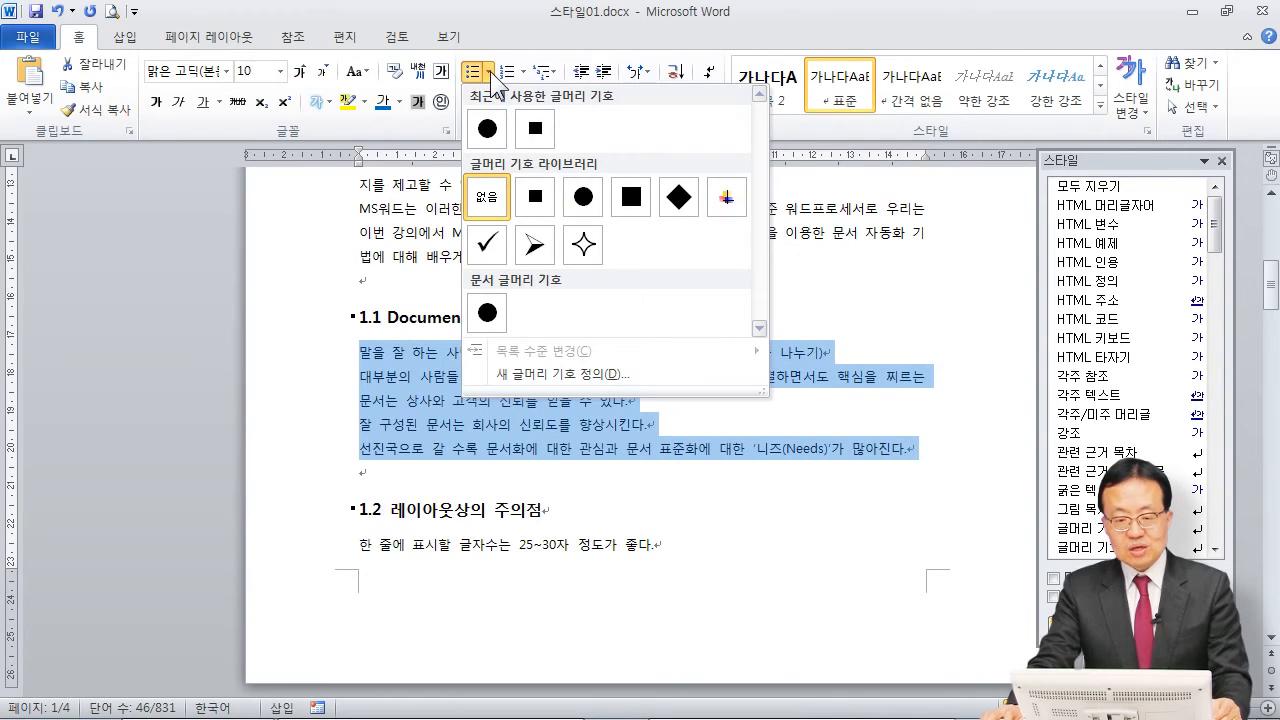
left_click(523, 24)
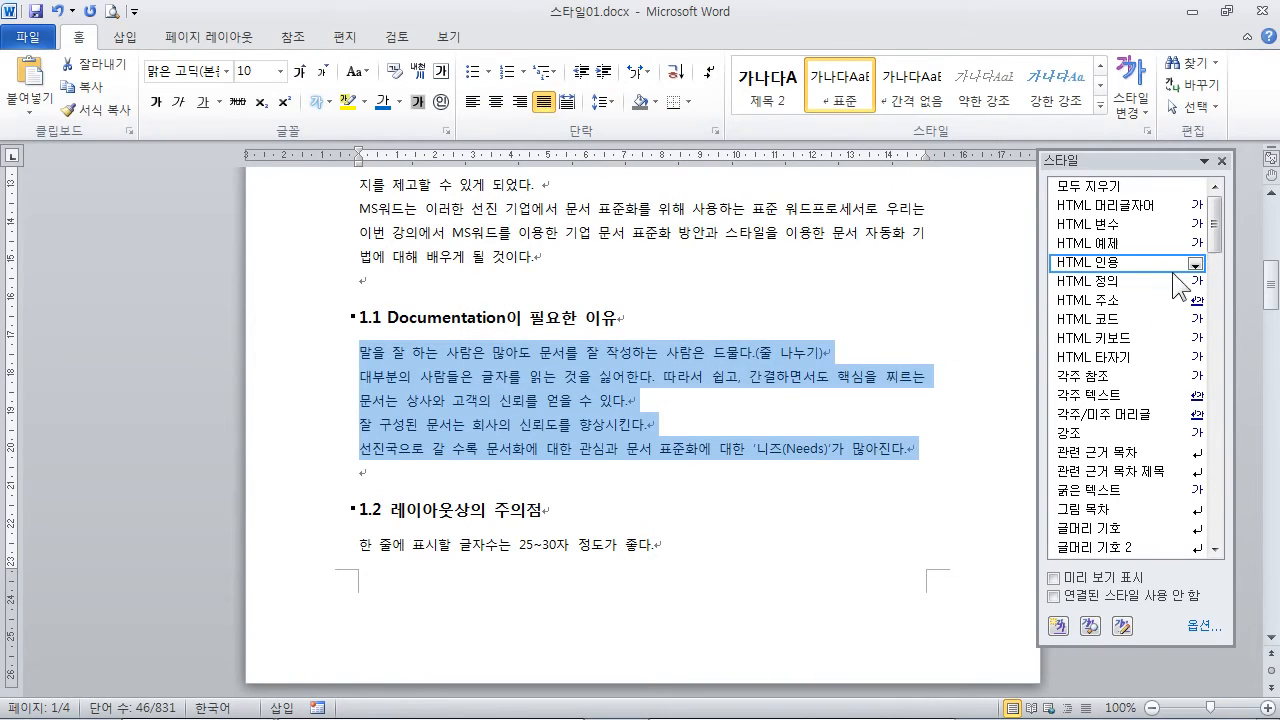
left_click_drag(1215, 232, 1218, 274)
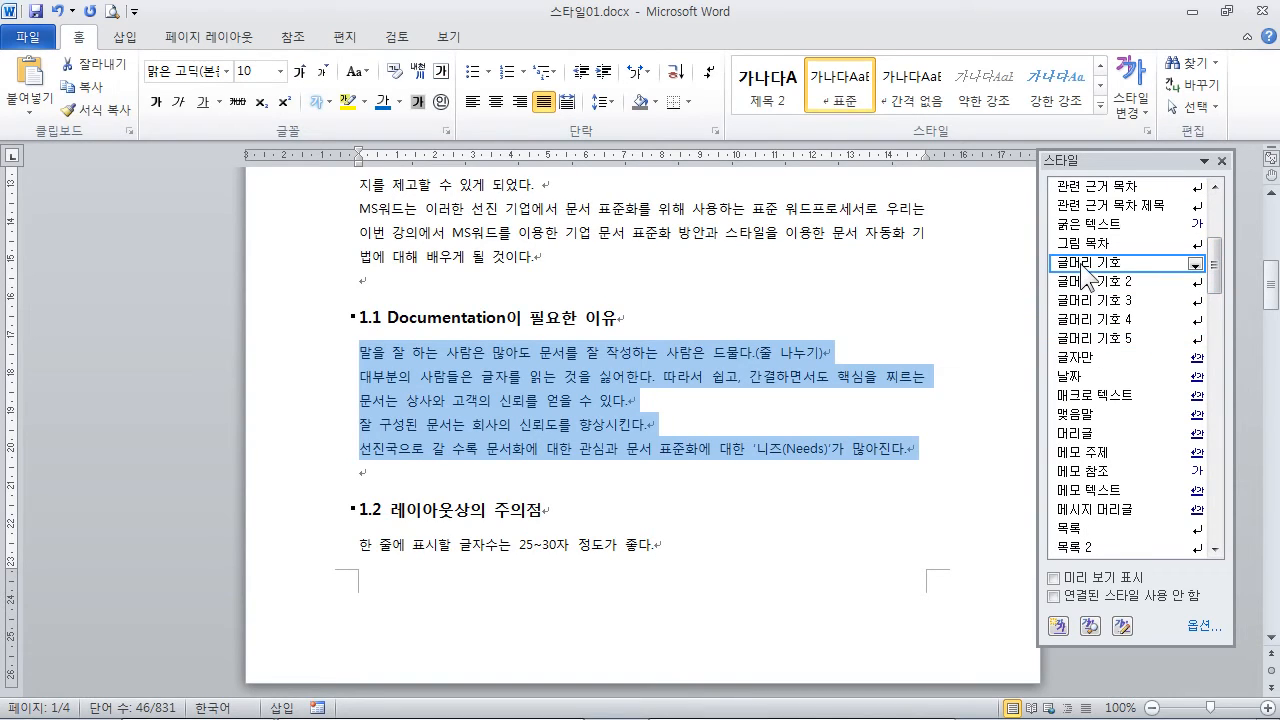
mouse_move(1084, 276)
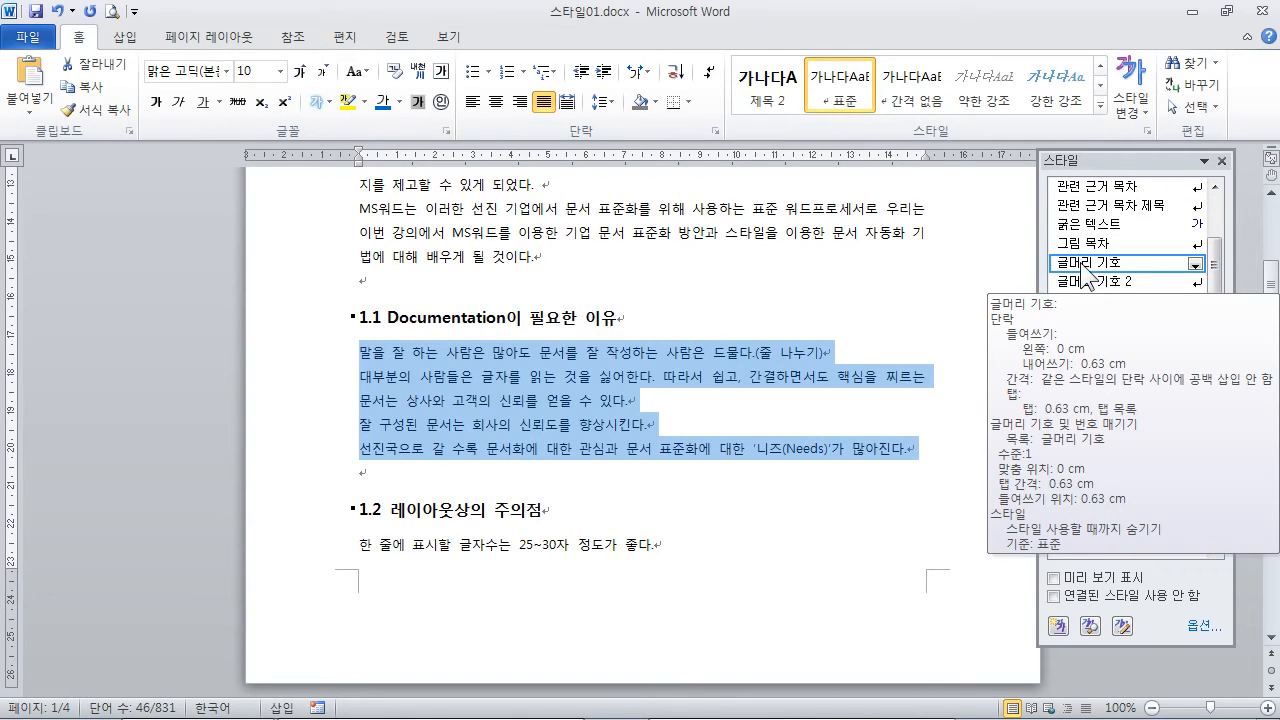
left_click(1084, 263)
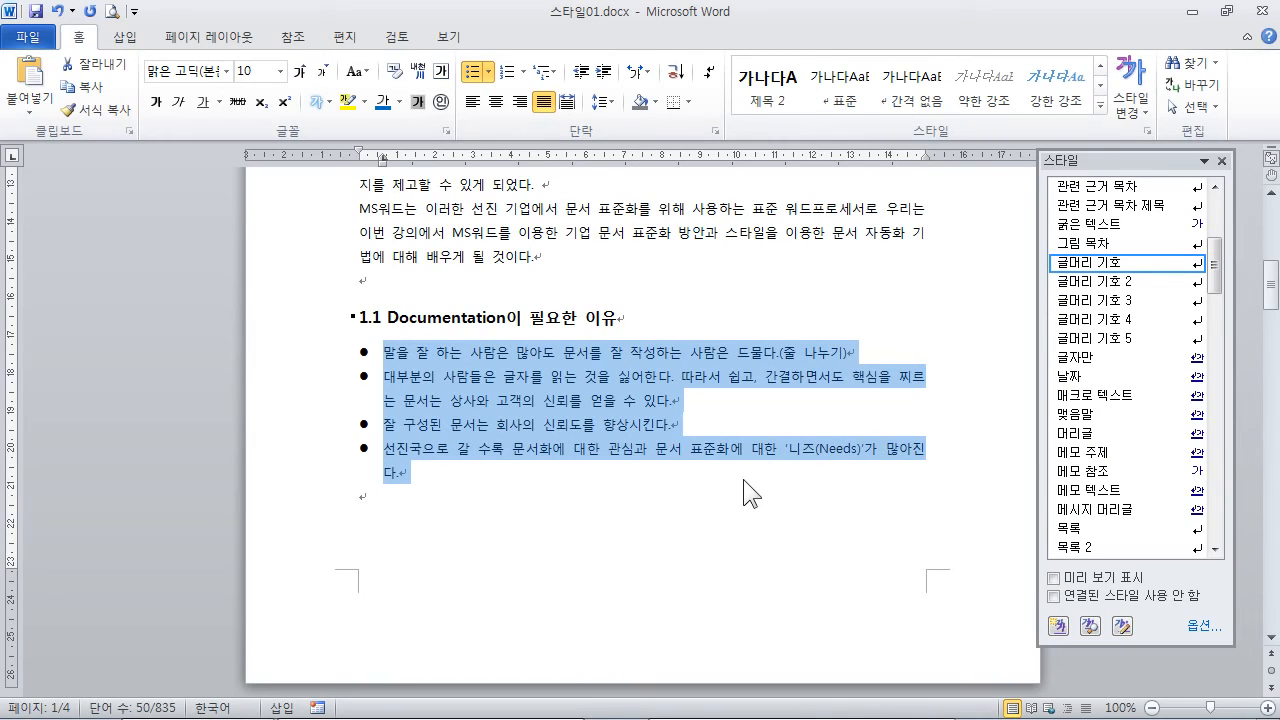
Step: Apply the 글머리 기호 style to the five paragraphs under "1.2 레이아웃상의 주의점"
scroll(670, 440, "down", 9)
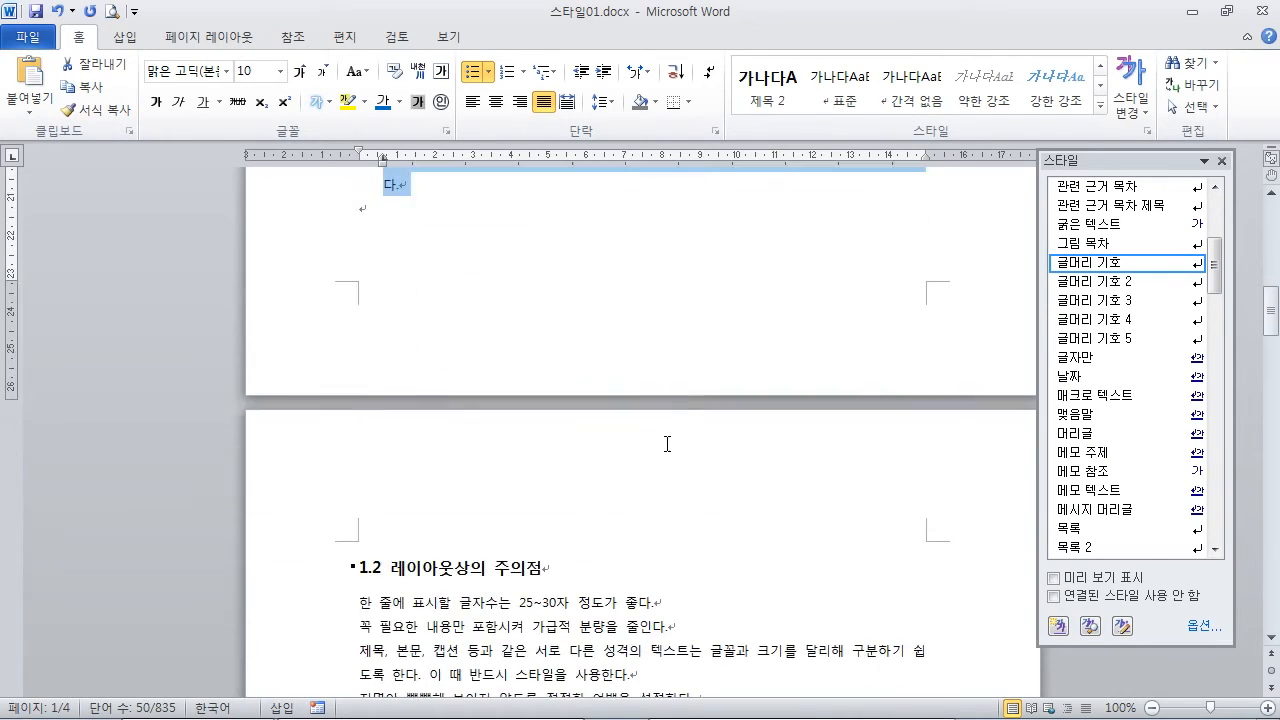
scroll(665, 438, "down", 1)
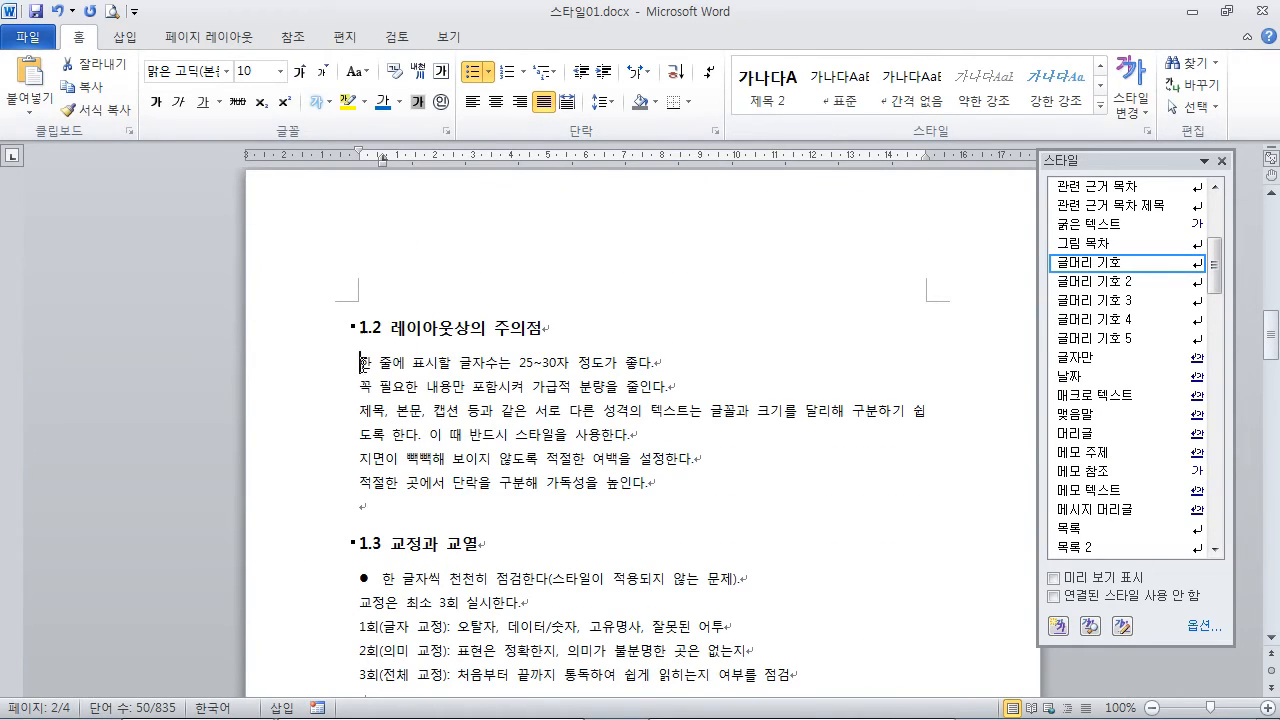
left_click_drag(361, 362, 658, 483)
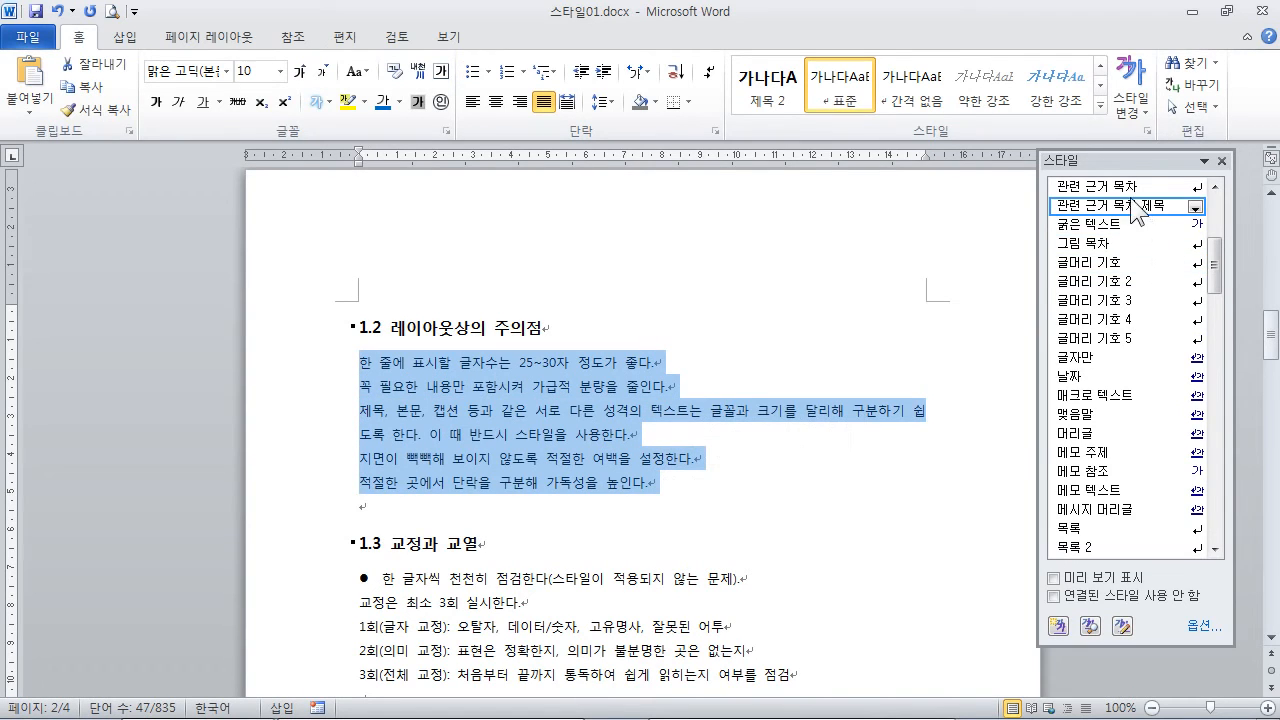
left_click(1110, 262)
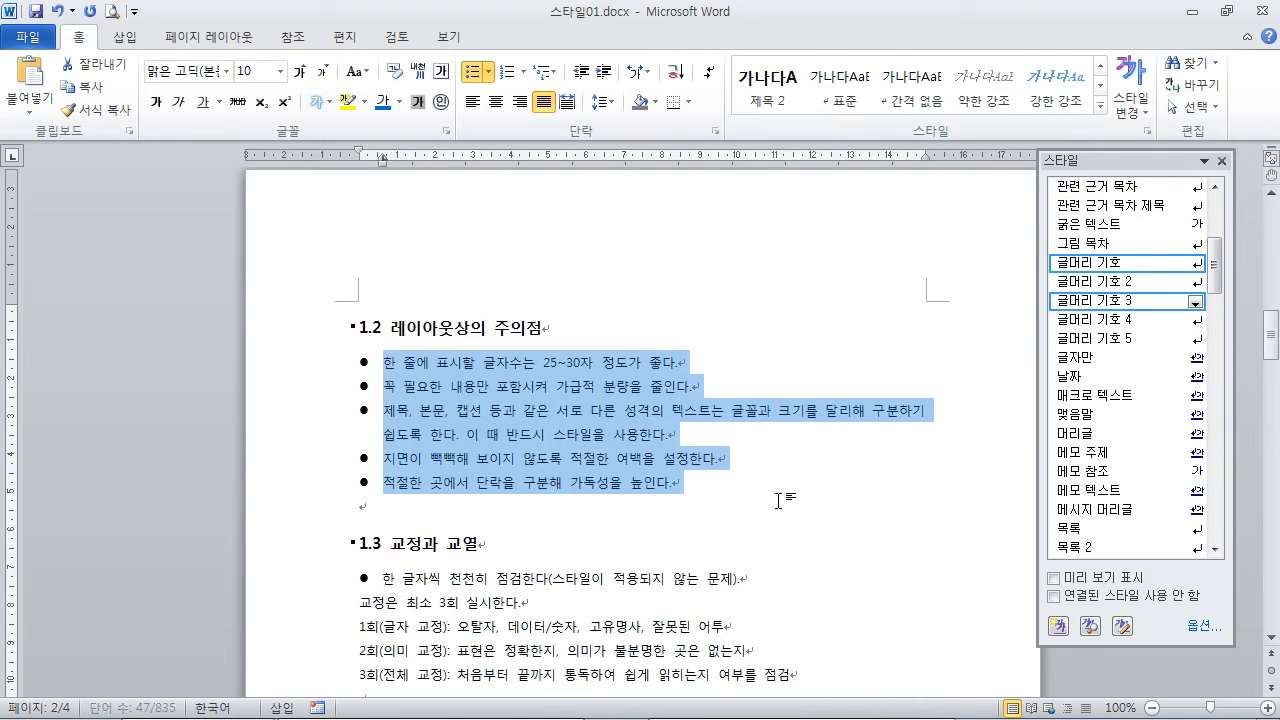
left_click(662, 521)
Step: Apply the 글머리 기호 style to the five paragraphs under "1.3 교정과 교열"
scroll(660, 518, "down", 2)
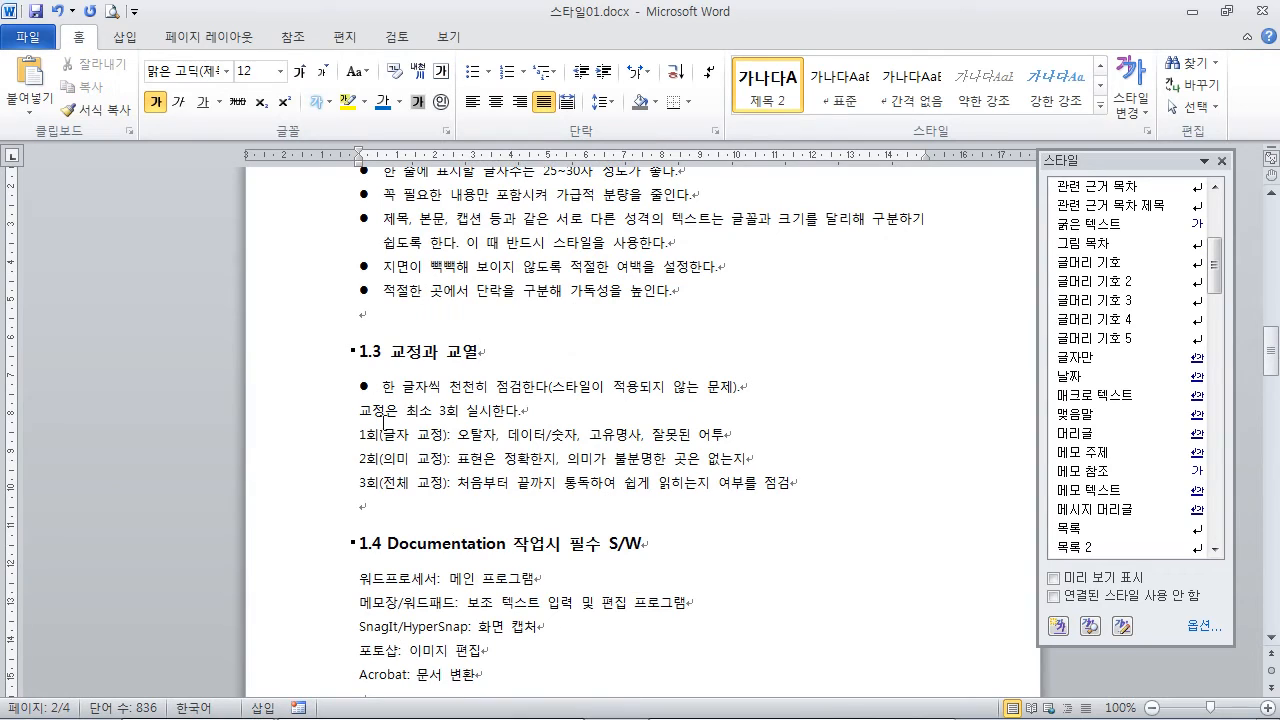
left_click_drag(361, 384, 805, 484)
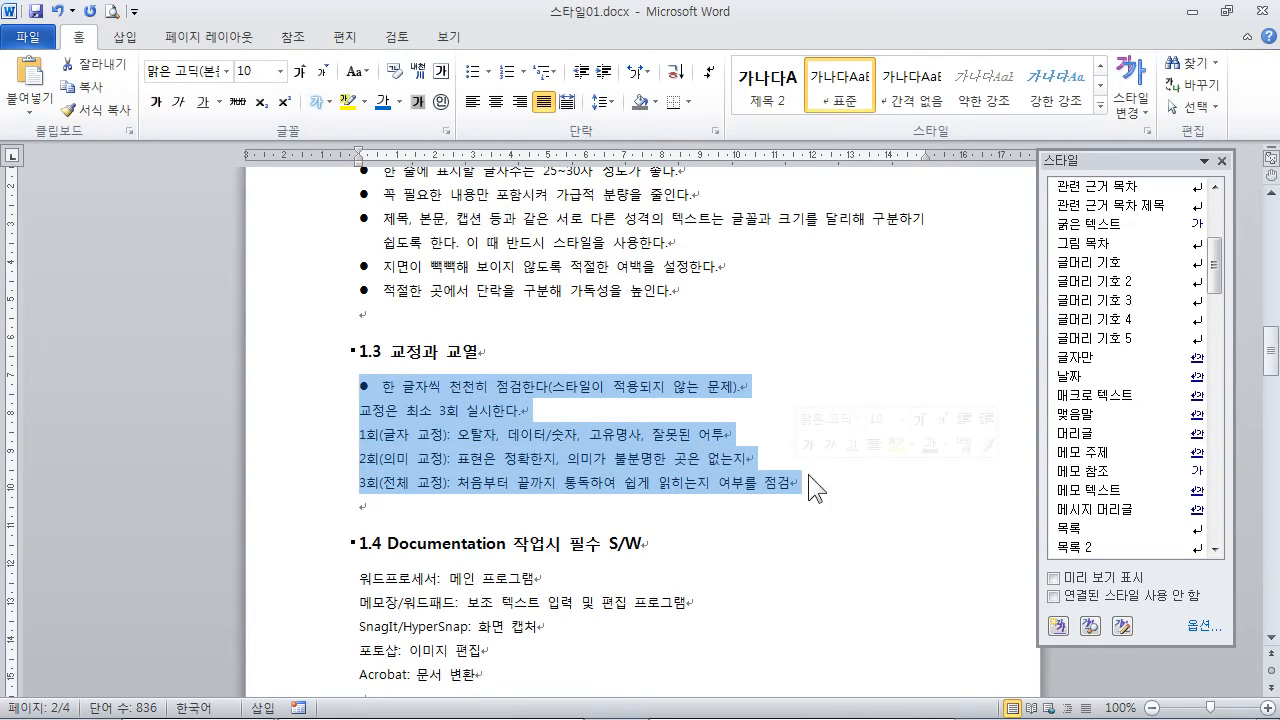
left_click(1118, 262)
left_click(361, 506)
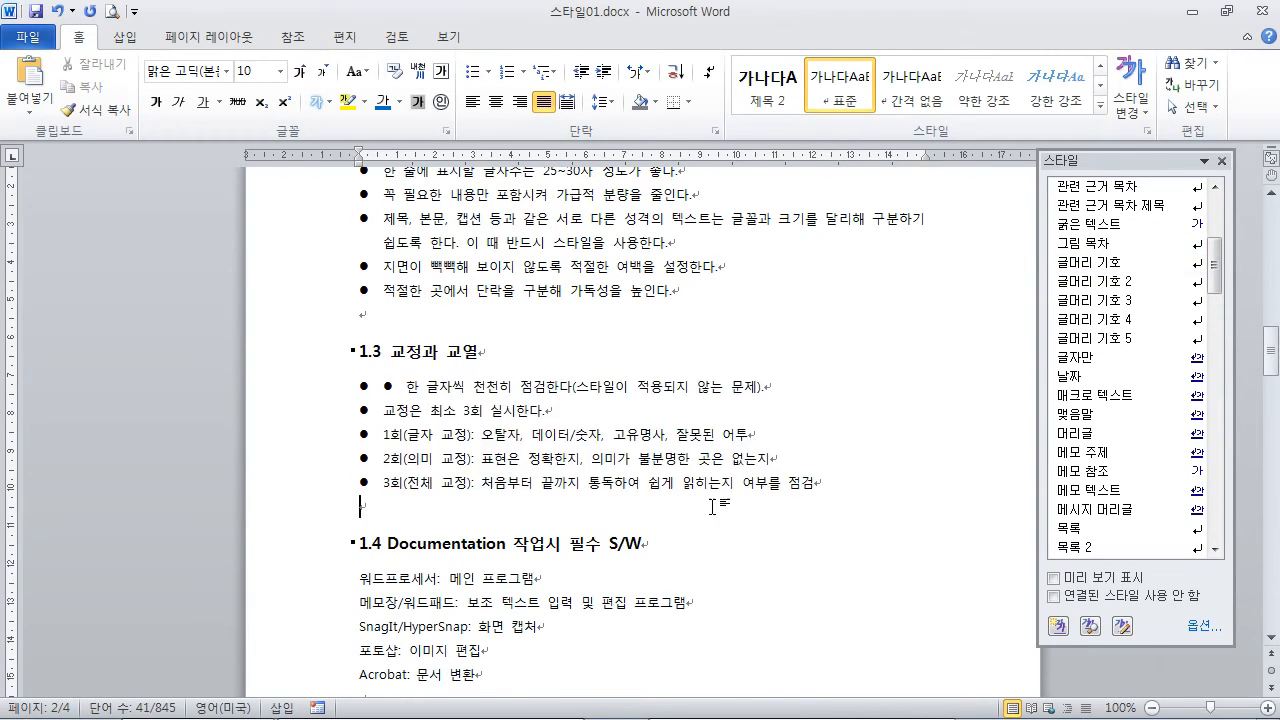
Step: Apply the 글머리 기호 style to the five paragraphs under "1.4 Documentation 작업시 필수 S/W"
scroll(328, 394, "down", 2)
left_click_drag(361, 386, 486, 482)
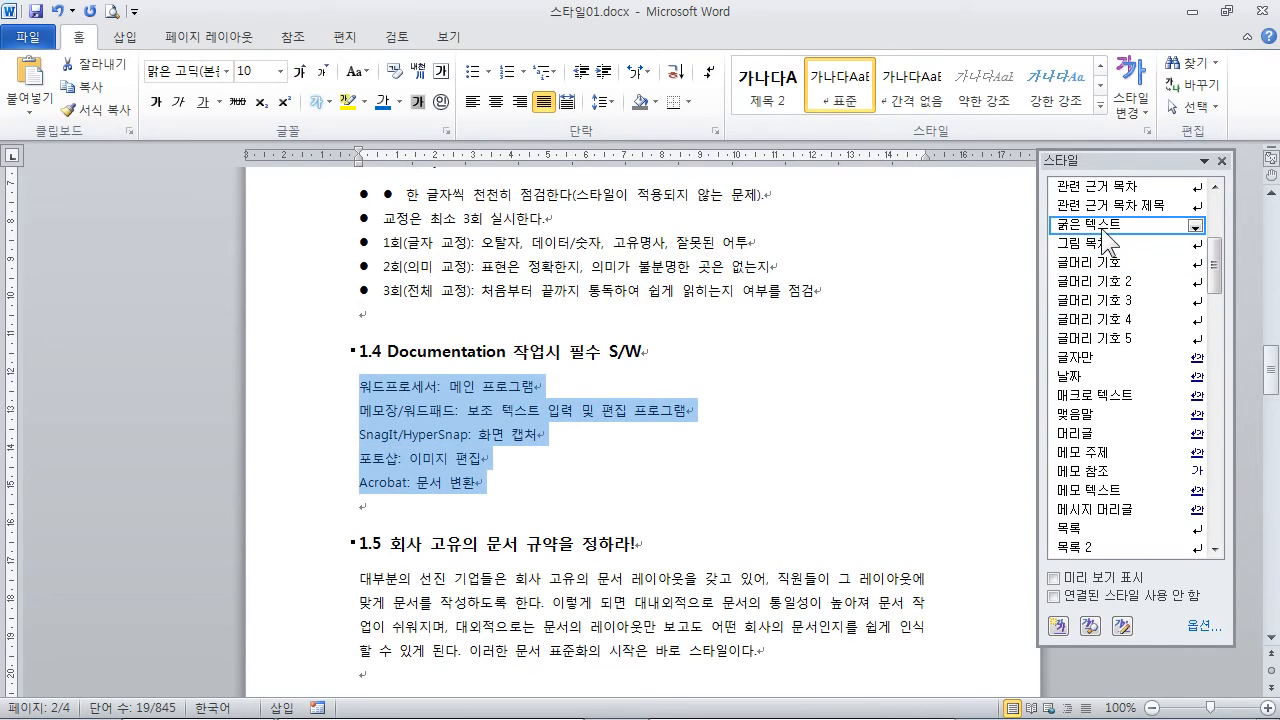
left_click(1095, 264)
scroll(731, 394, "down", 3)
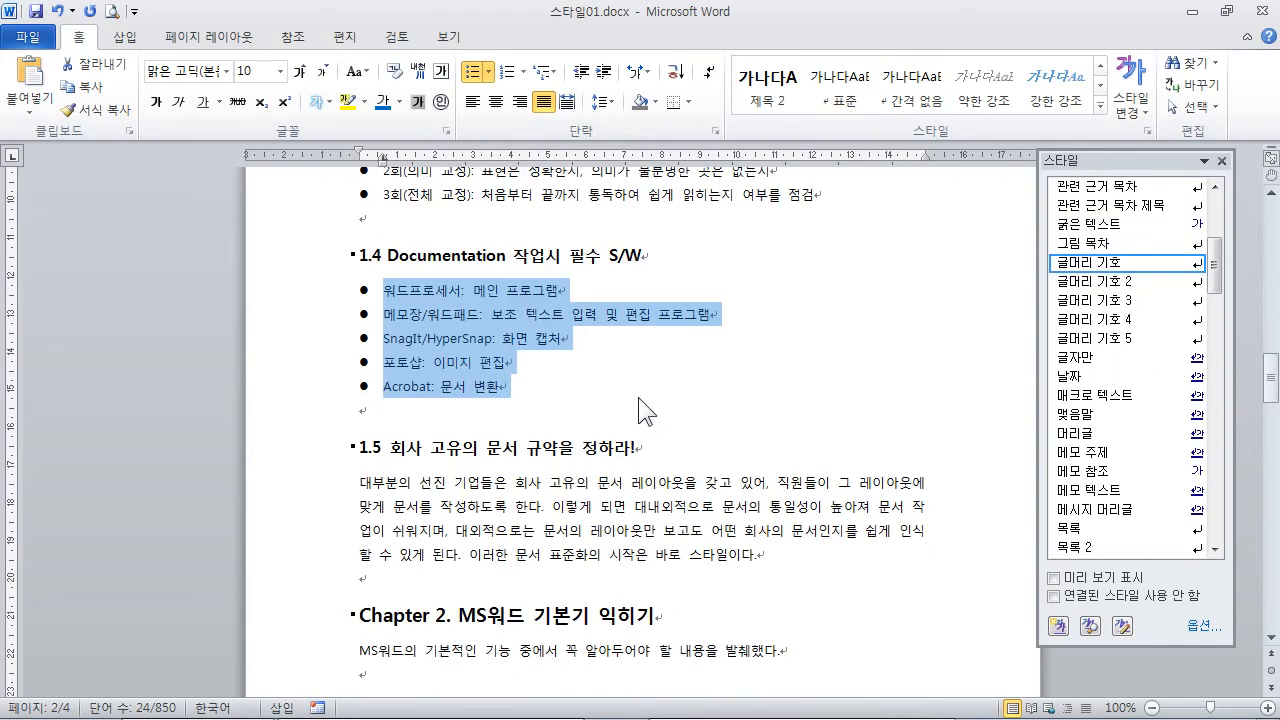
left_click(640, 396)
Step: Delete the extra typed bullet character and its spacing from the first list item under "1.3 교정과 교열"
scroll(635, 385, "down", 5)
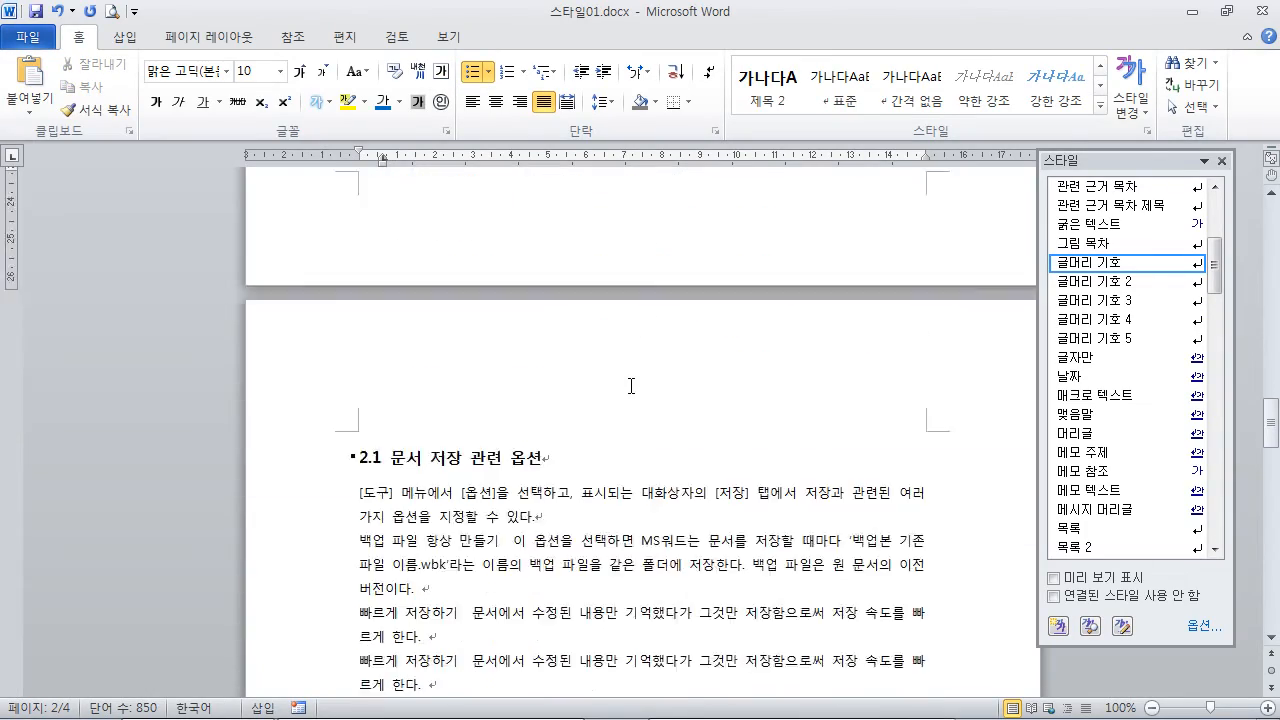
scroll(646, 387, "up", 10)
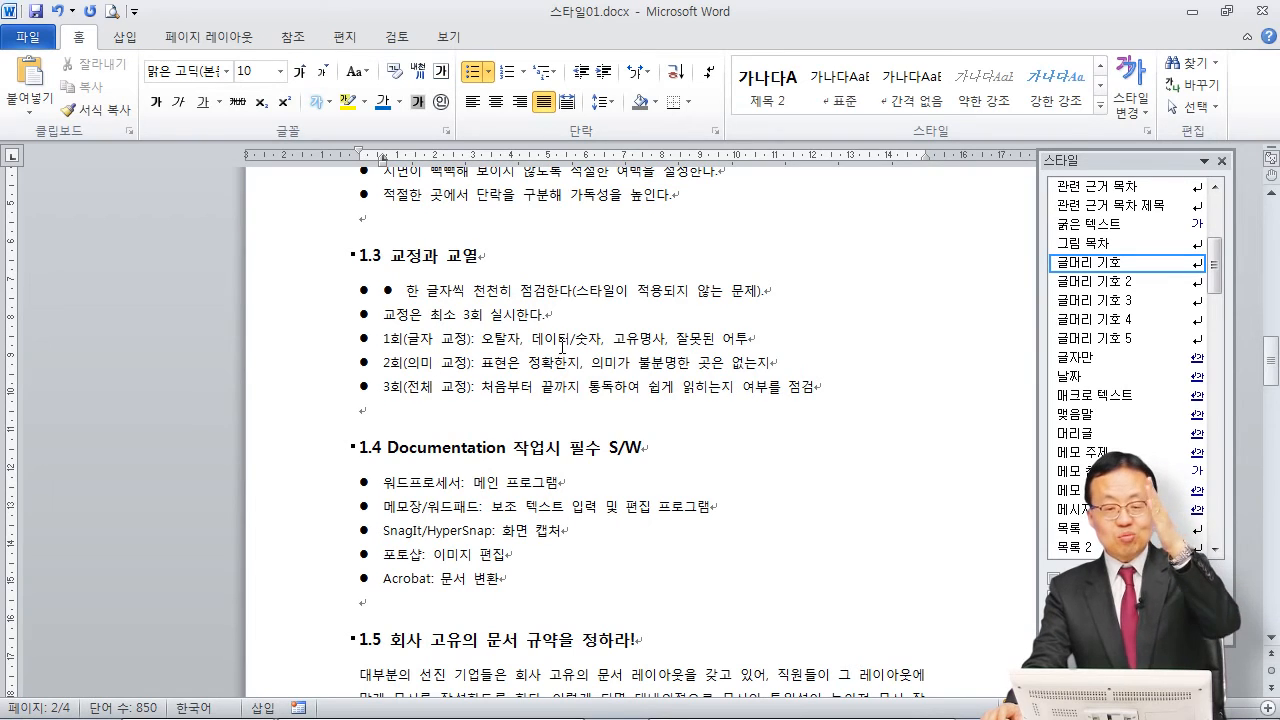
scroll(489, 349, "up", 2)
scroll(489, 349, "up", 3)
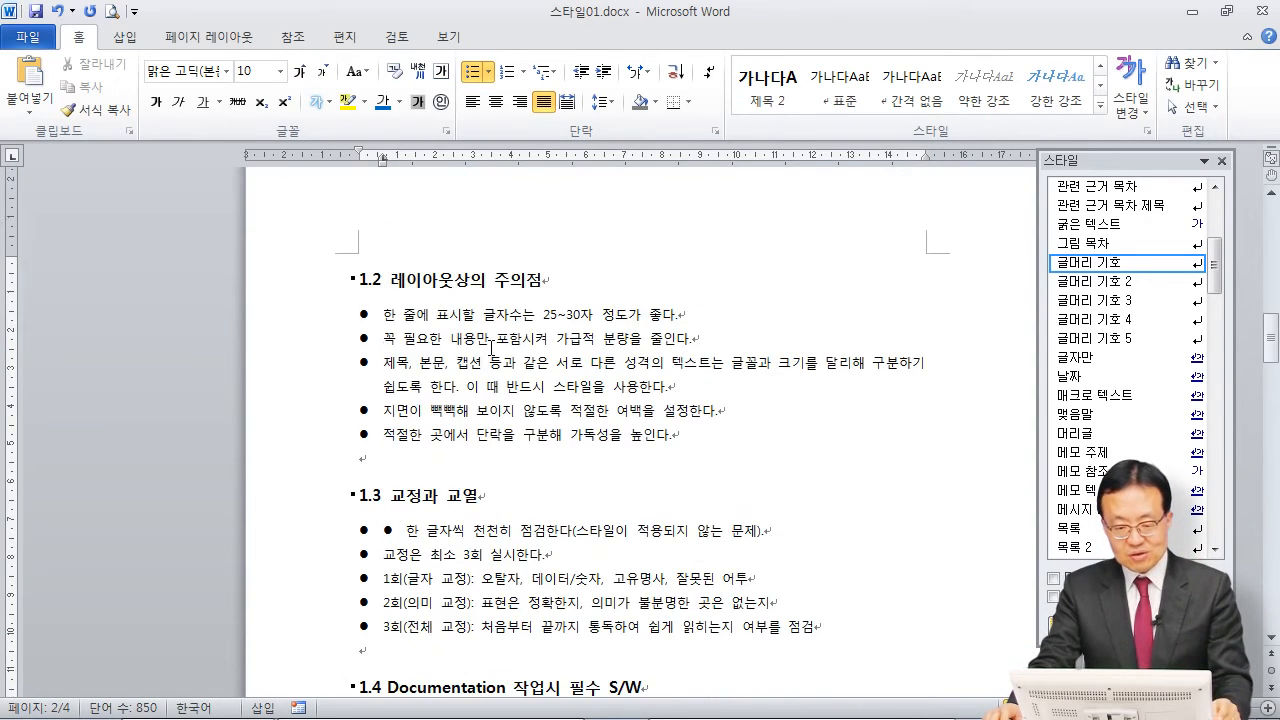
scroll(471, 388, "down", 4)
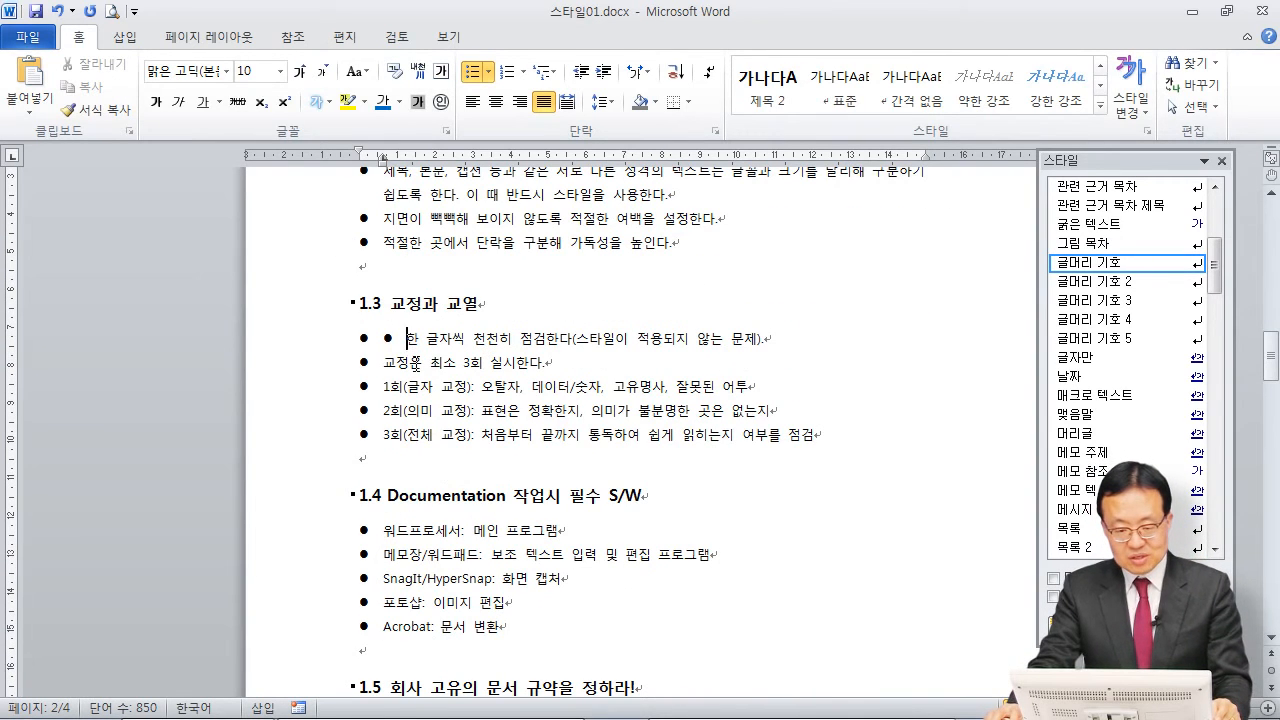
key("BackSpace")
key("BackSpace")
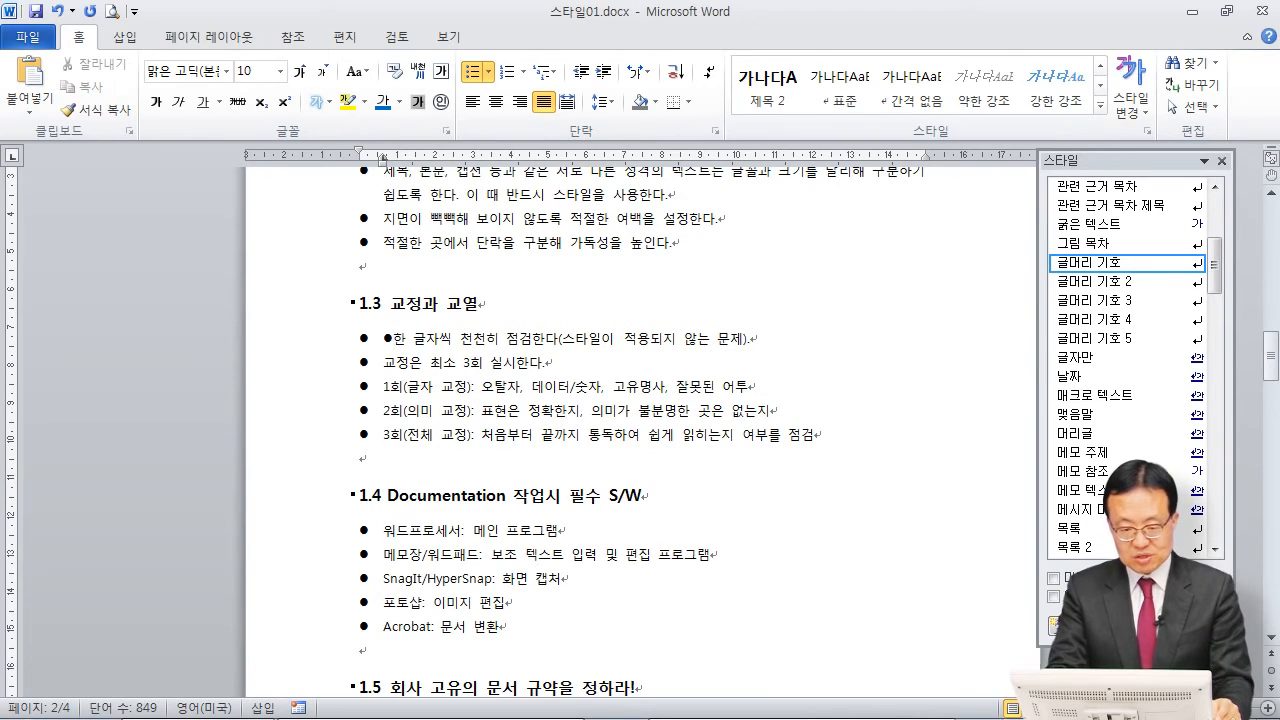
key("BackSpace")
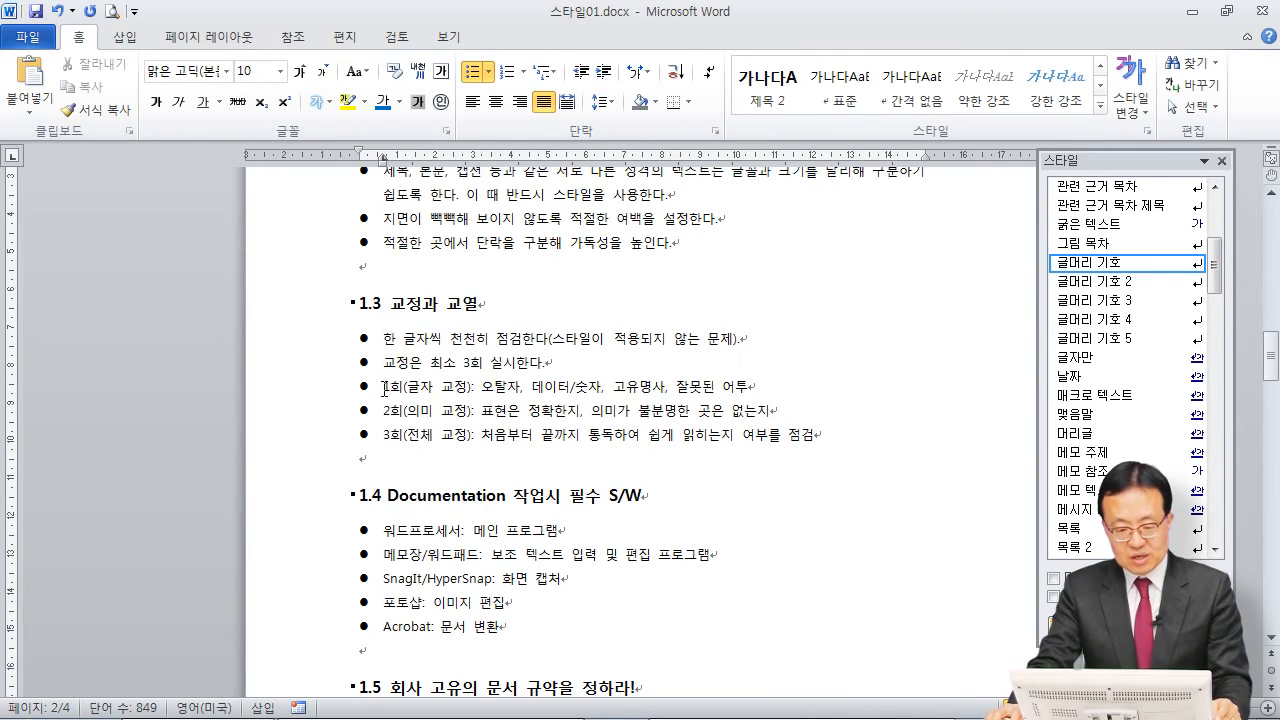
Step: Apply the 글머리 기호 2 style to the 1회, 2회 and 3회 items under "1.3 교정과 교열"
left_click_drag(394, 391, 742, 434)
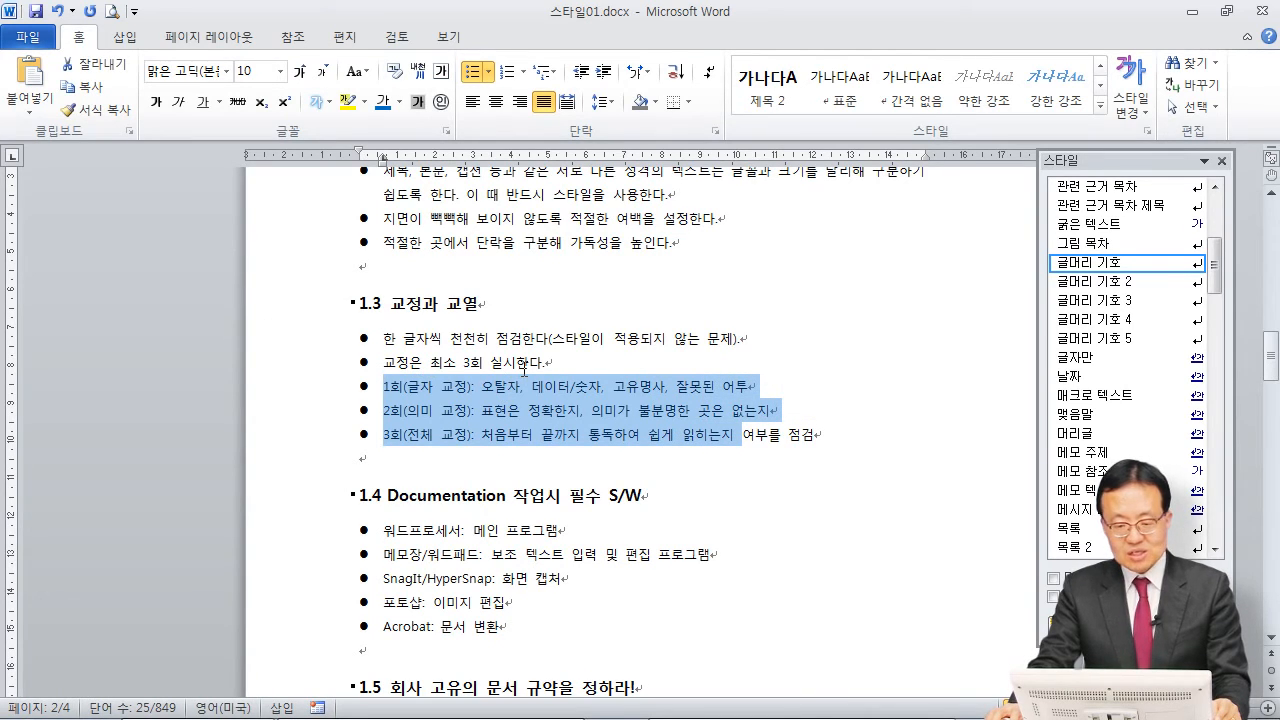
left_click(1098, 283)
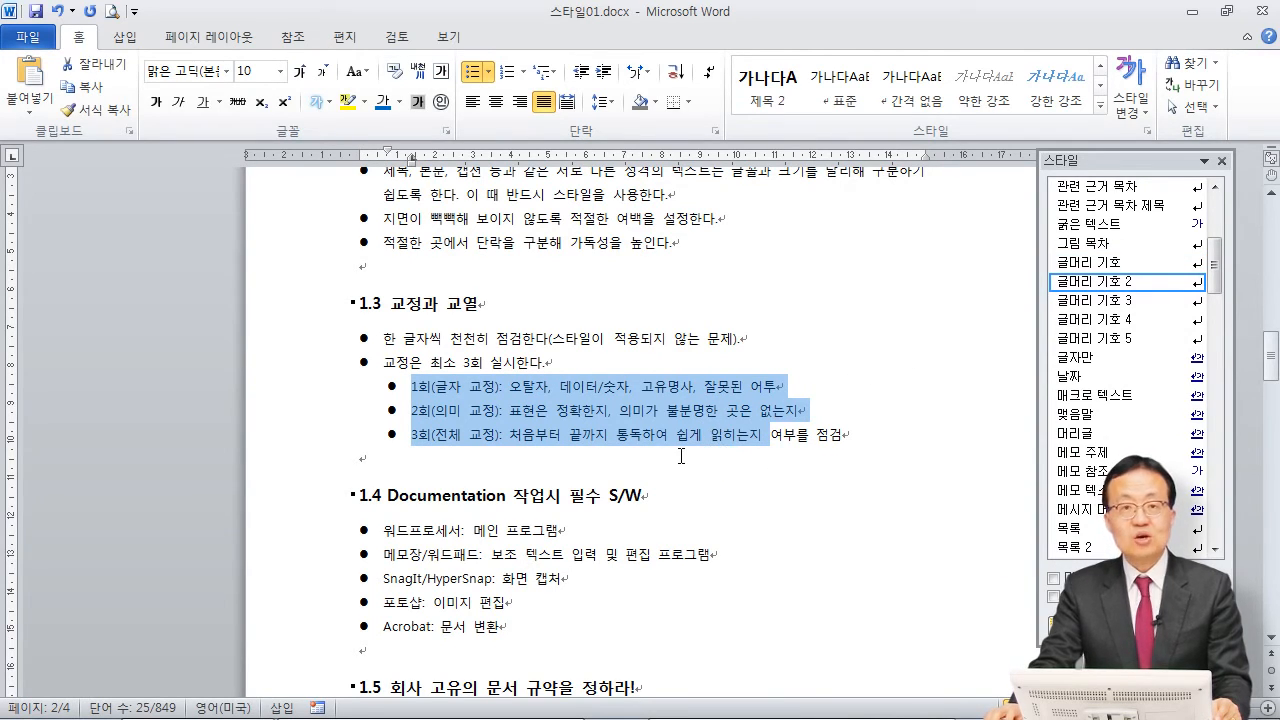
left_click(678, 449)
Step: Apply the 번호 매기기 style to the five paragraphs under "2.1 문서 저장 관련 옵션"
scroll(678, 445, "down", 9)
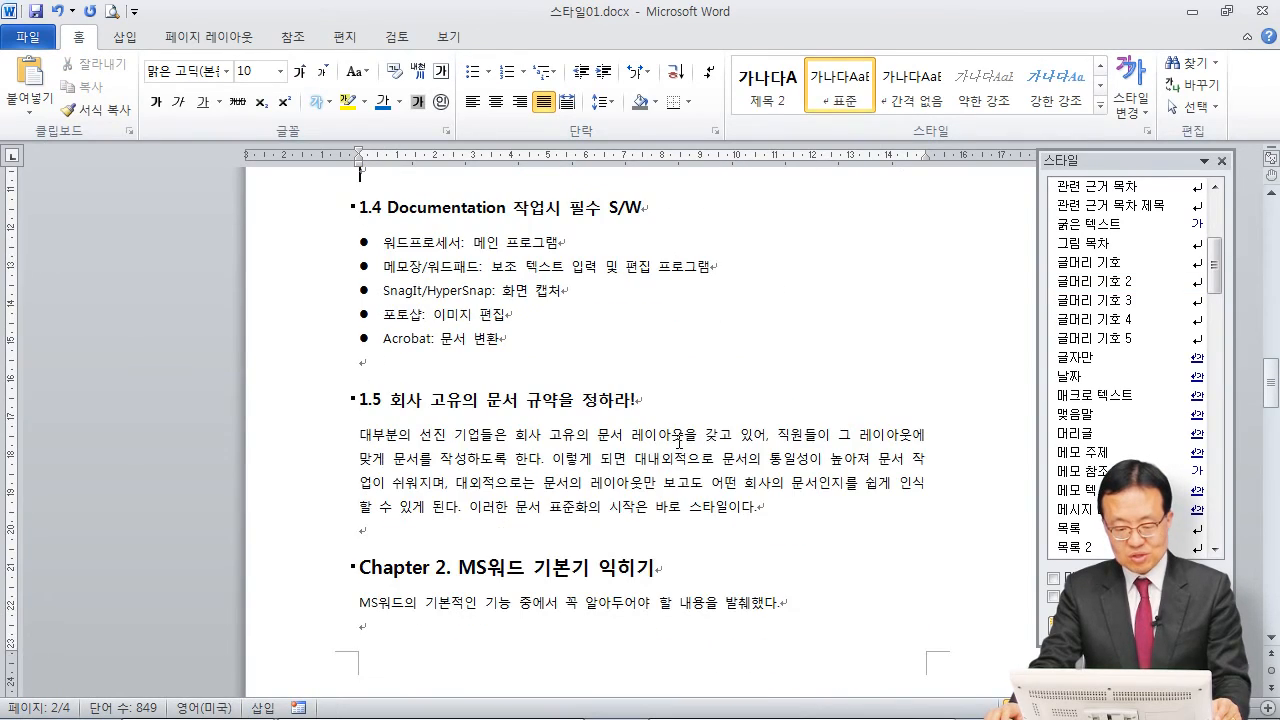
scroll(678, 440, "down", 8)
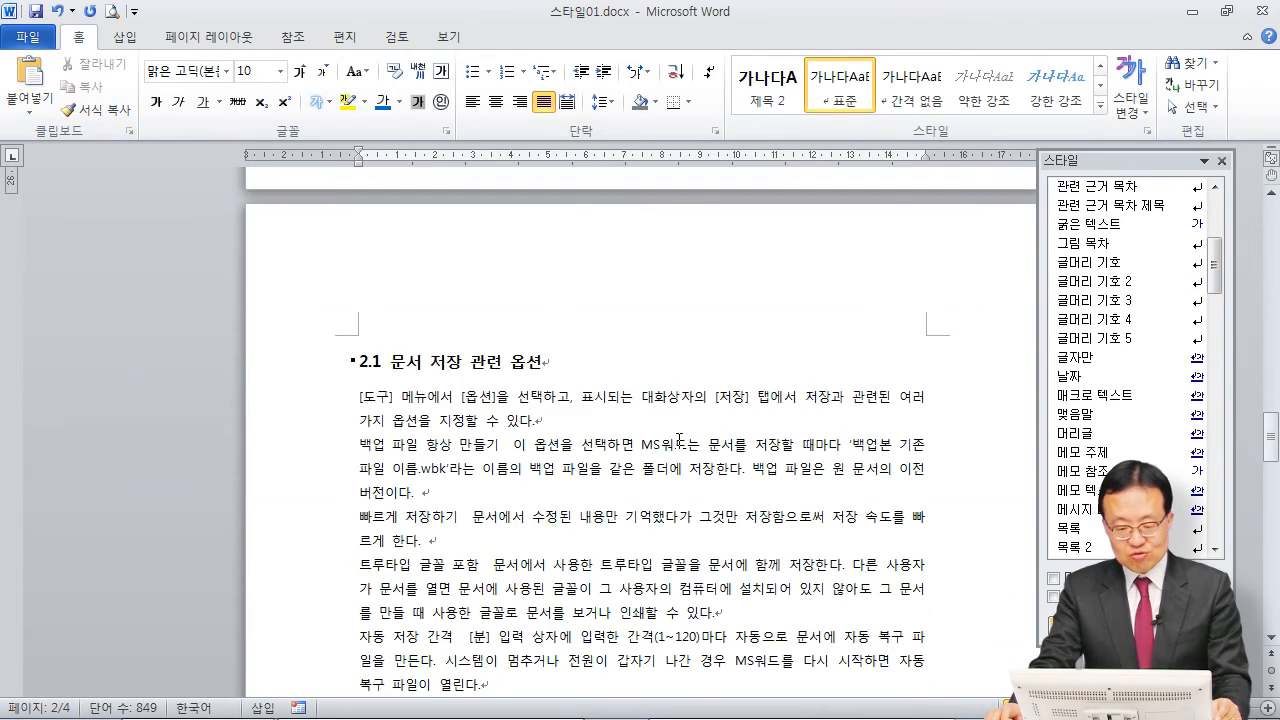
scroll(636, 433, "down", 2)
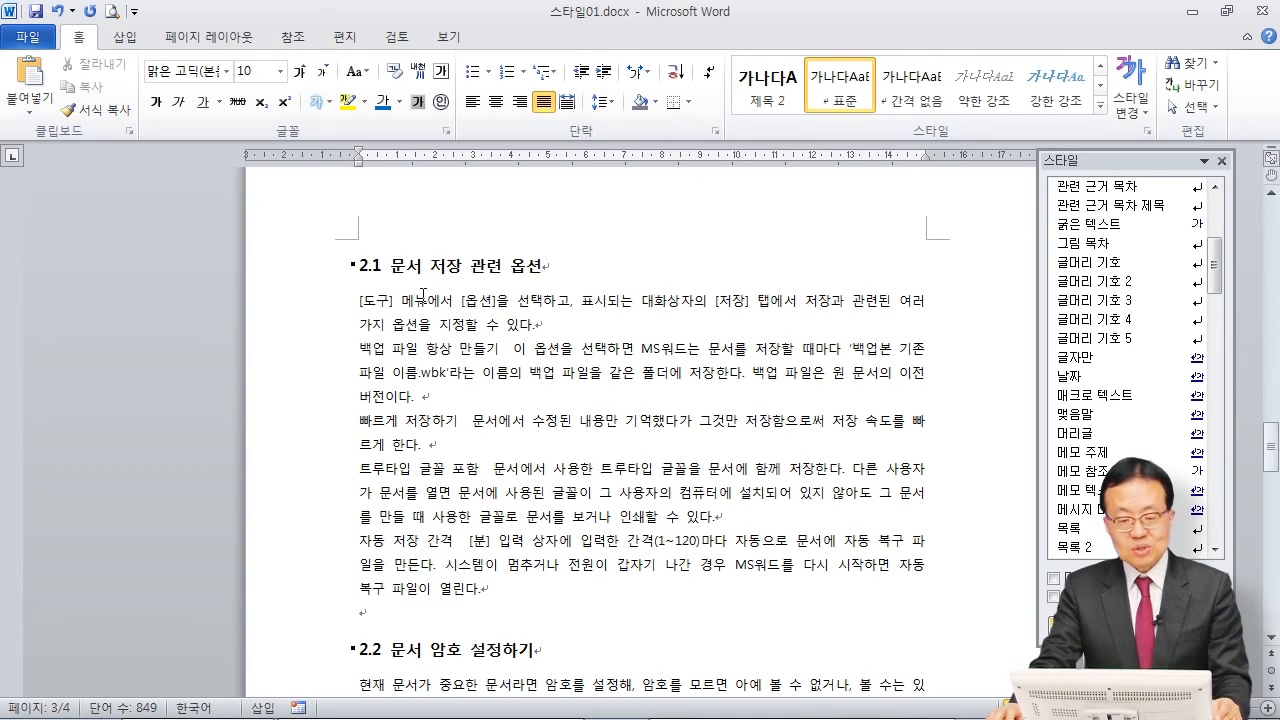
left_click_drag(359, 300, 574, 598)
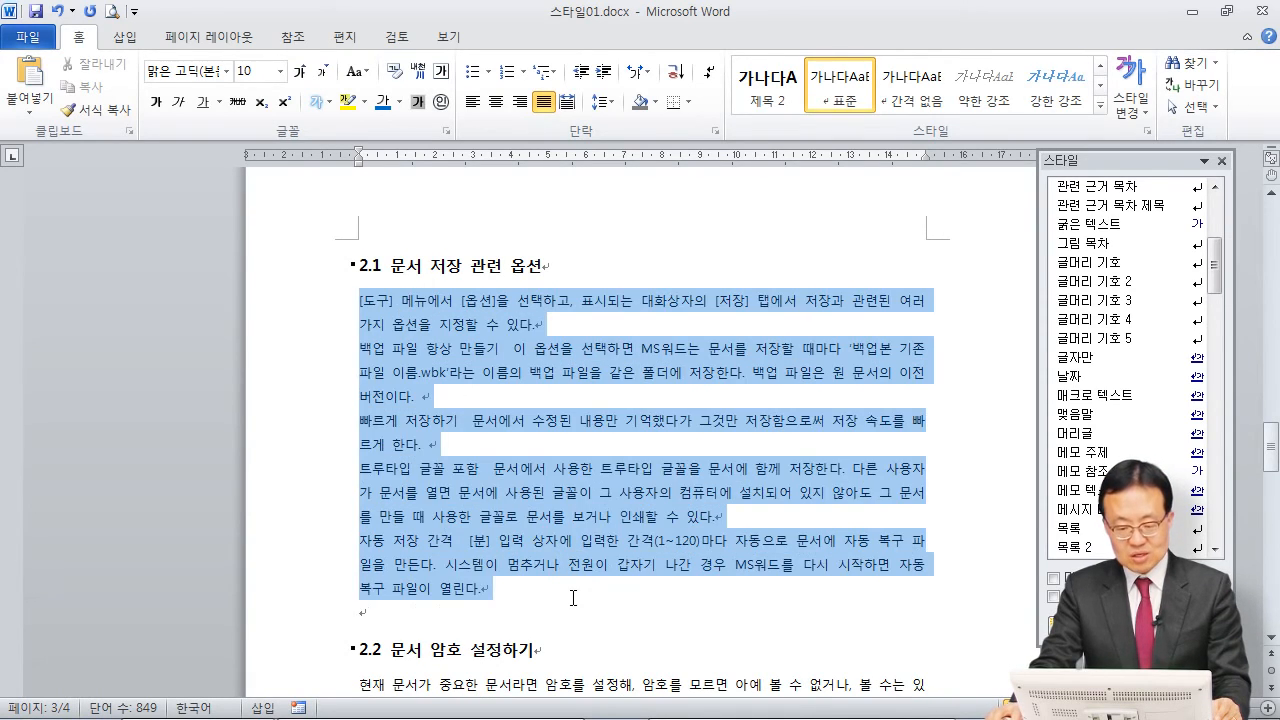
left_click(524, 73)
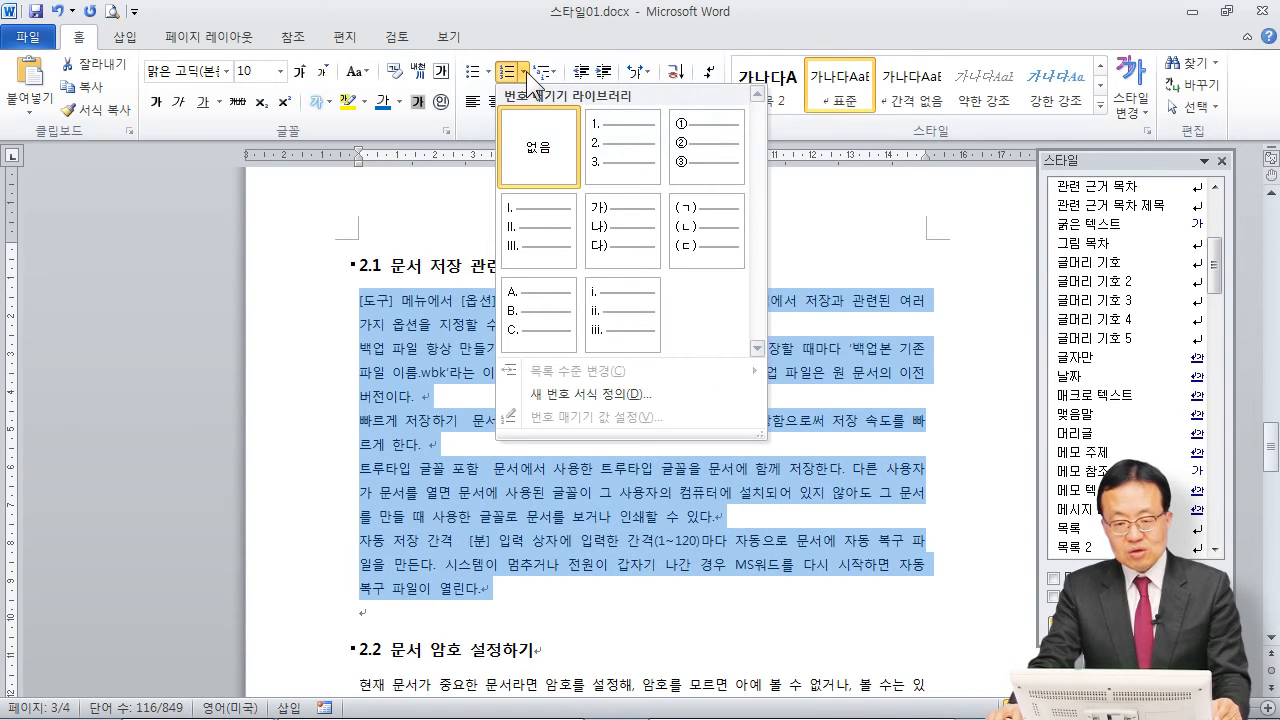
left_click(702, 31)
left_click_drag(1216, 265, 1220, 370)
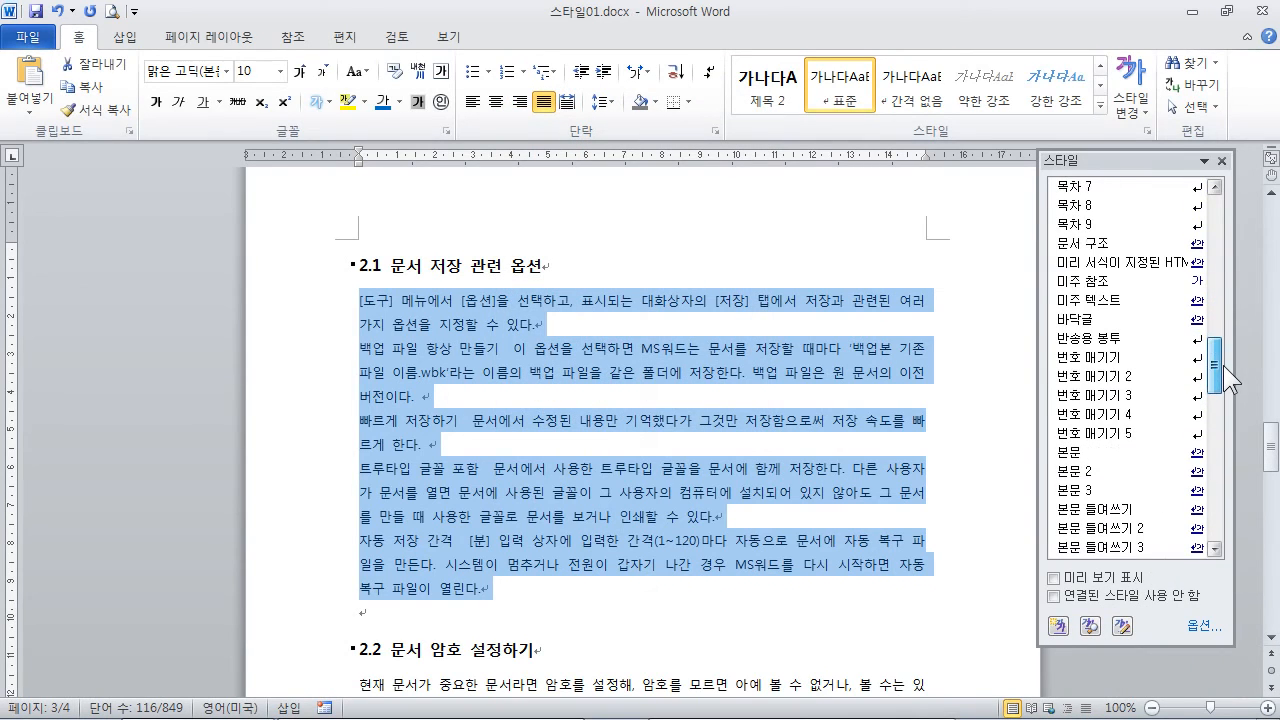
left_click(1120, 358)
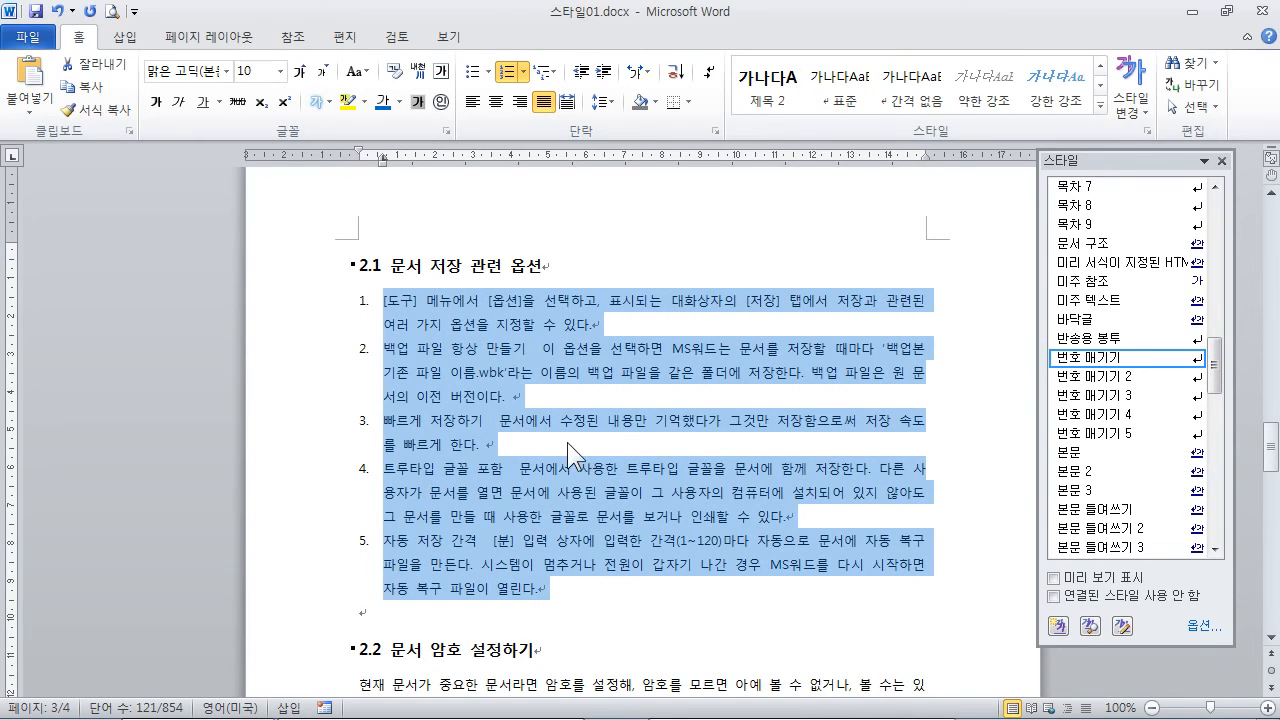
left_click(533, 452)
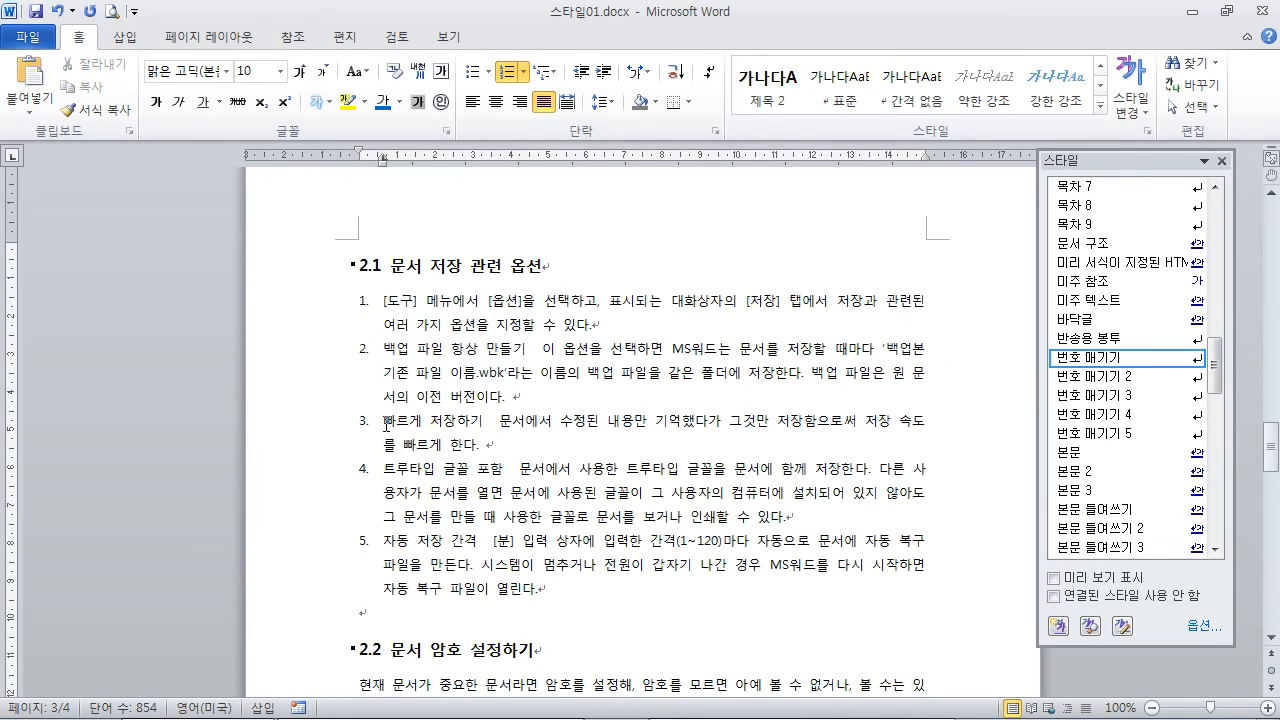
Step: Try the 번호 매기기 2 and 번호 매기기 3 styles on the last three items under section 2.1, and reapply 번호 매기기
left_click_drag(388, 423, 568, 590)
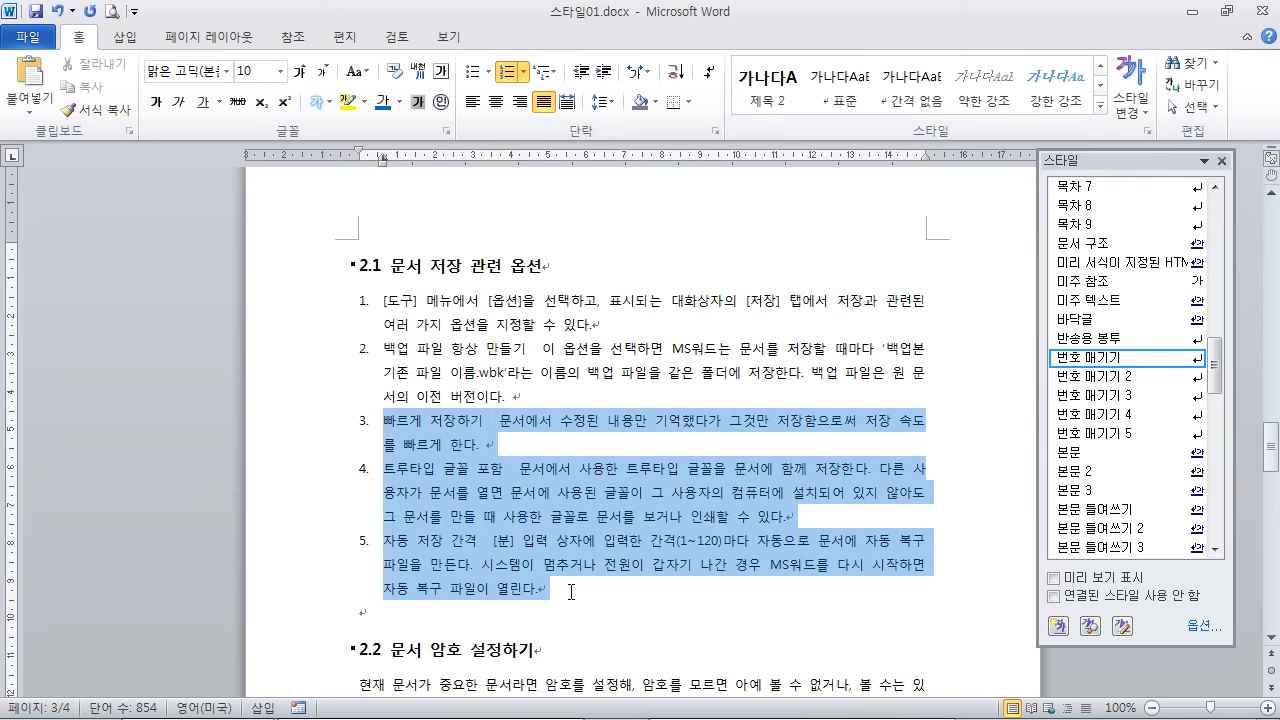
left_click(1086, 380)
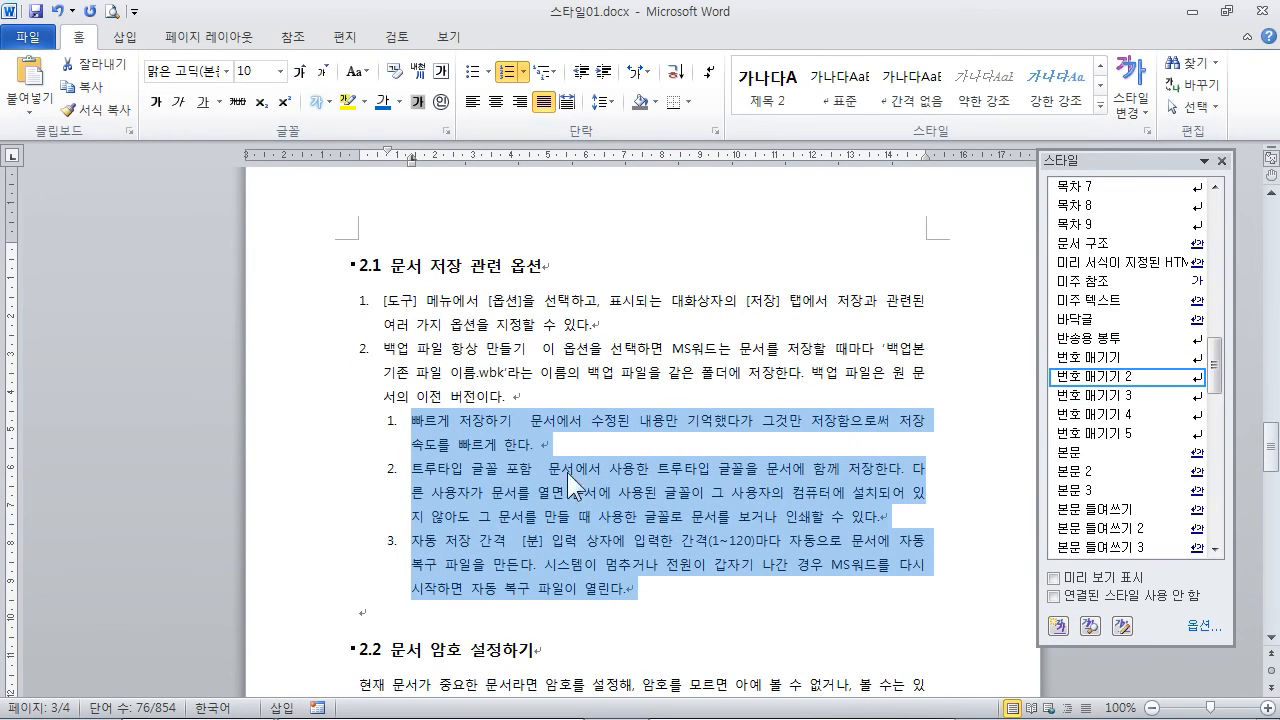
left_click(1110, 396)
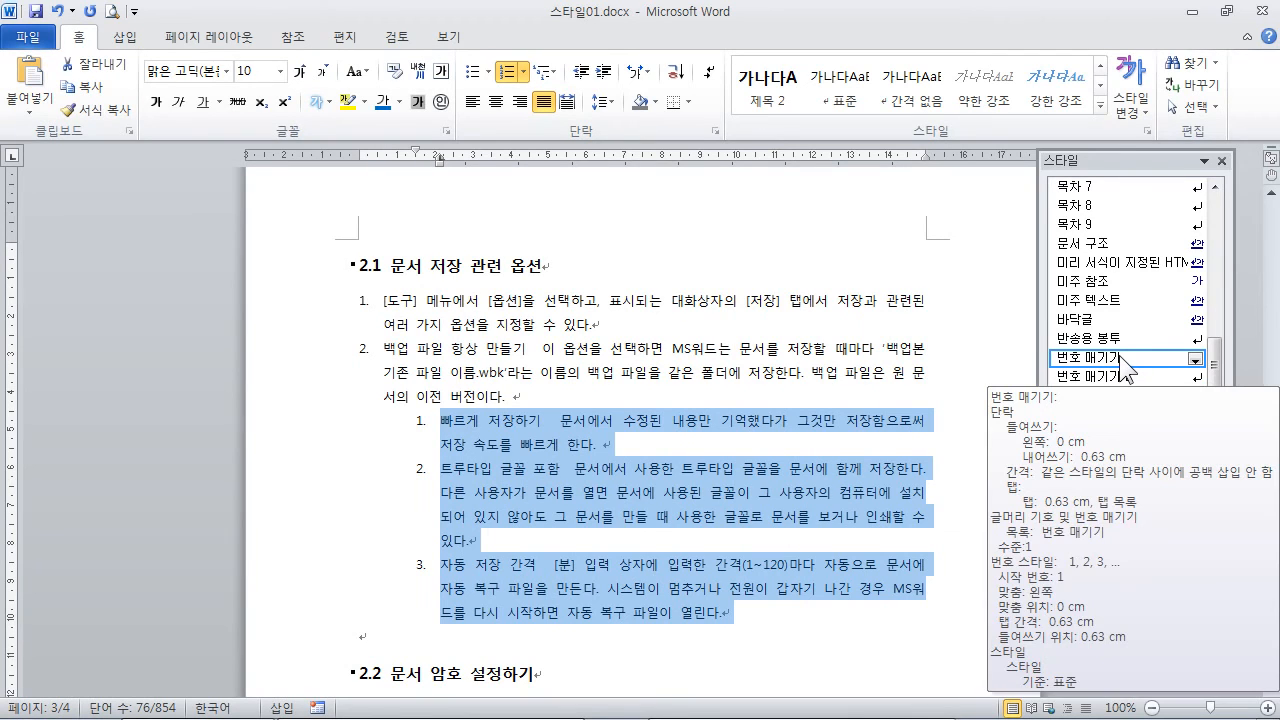
left_click(1120, 357)
left_click(555, 372)
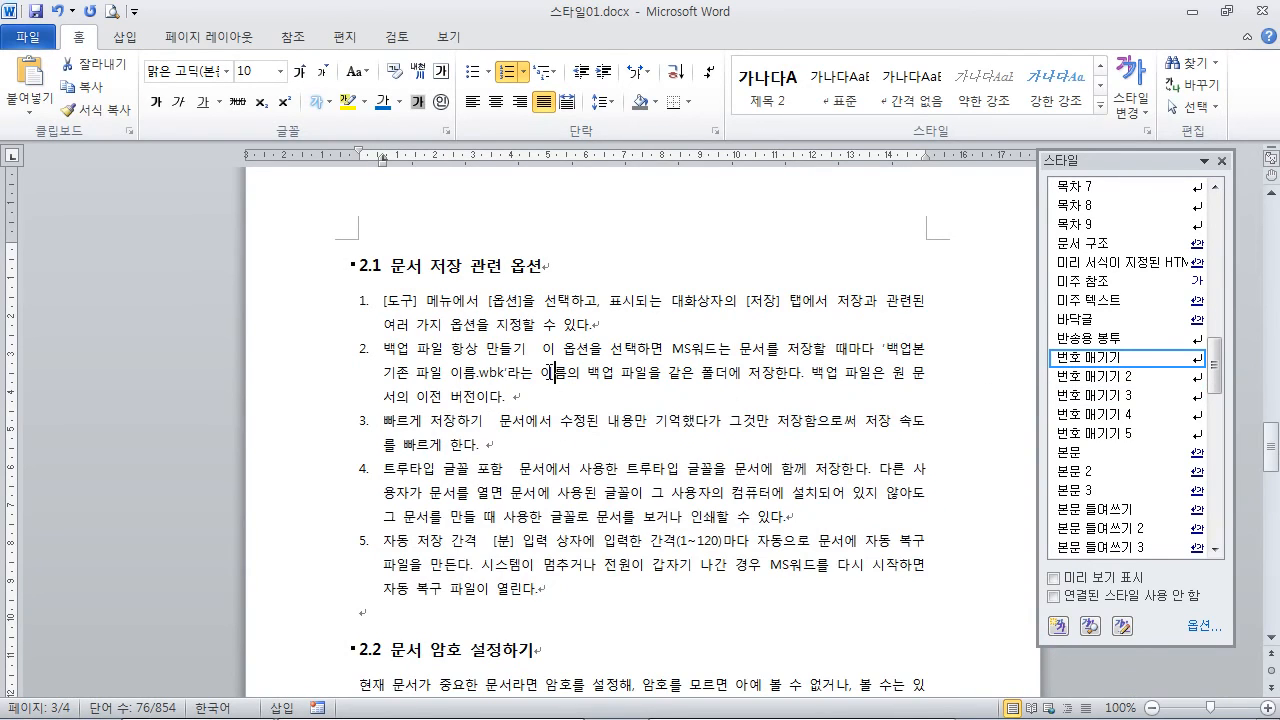
left_click(550, 405)
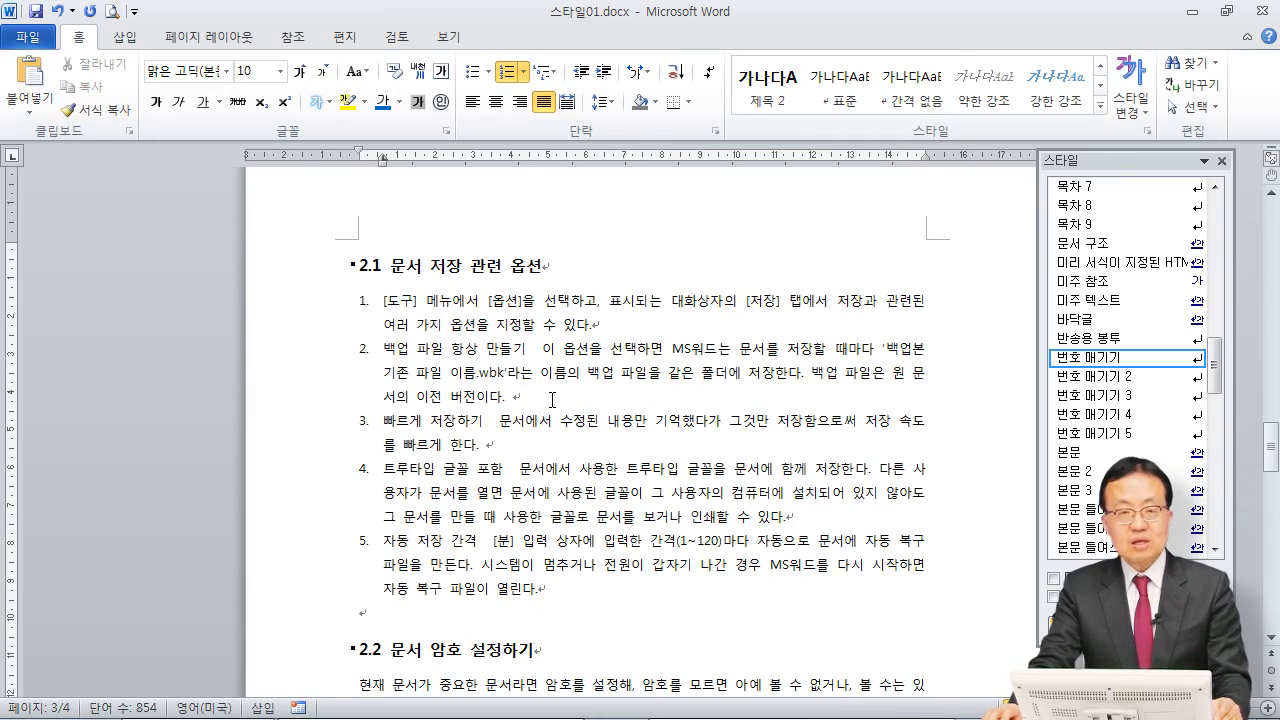
scroll(641, 480, "down", 1)
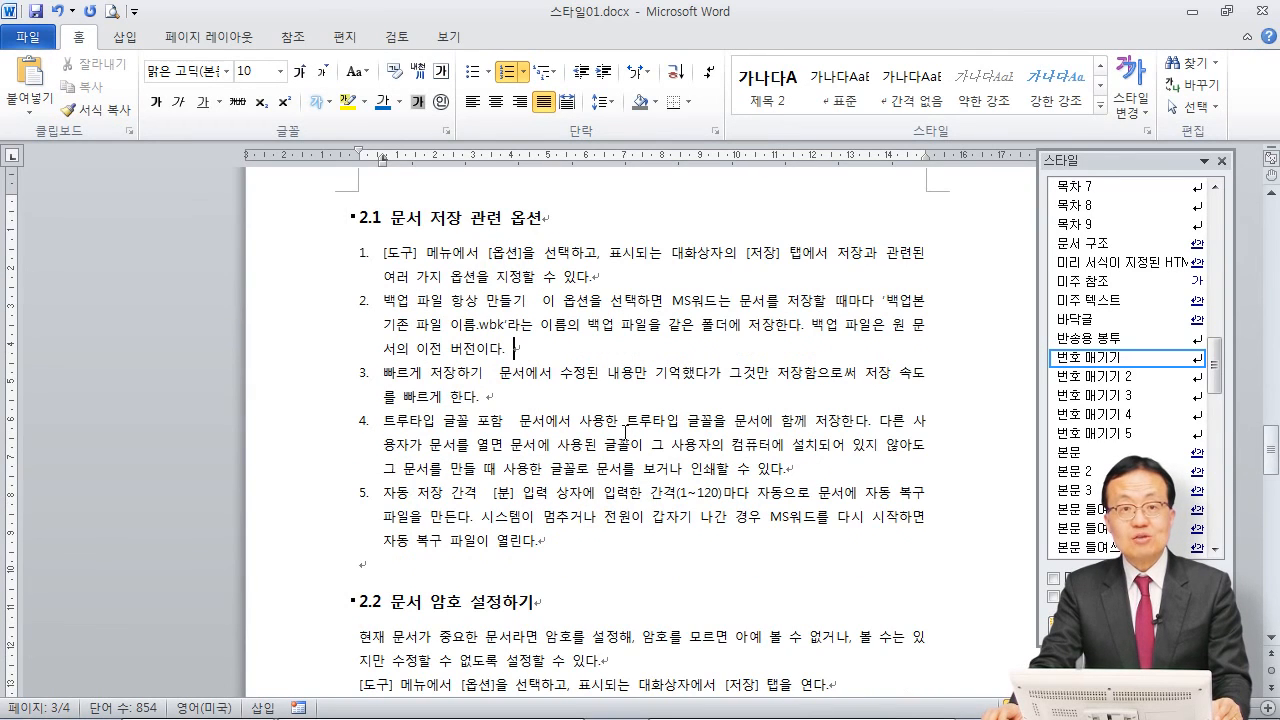